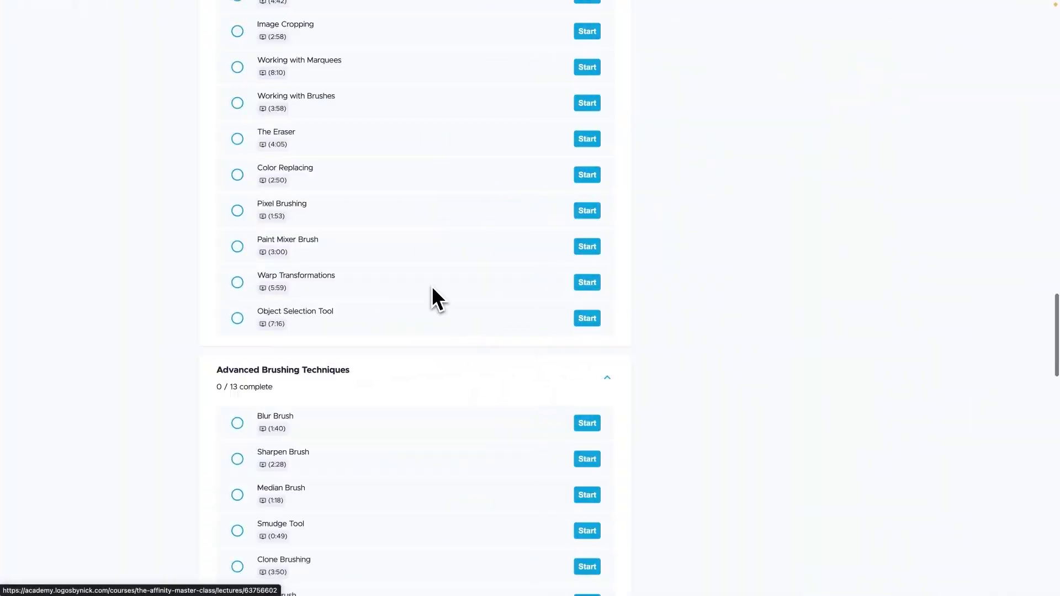
Try the course page demos: combine and carve yin-yang regions, then warp the box stack
scroll(430, 298, down, 4)
scroll(510, 303, down, 10)
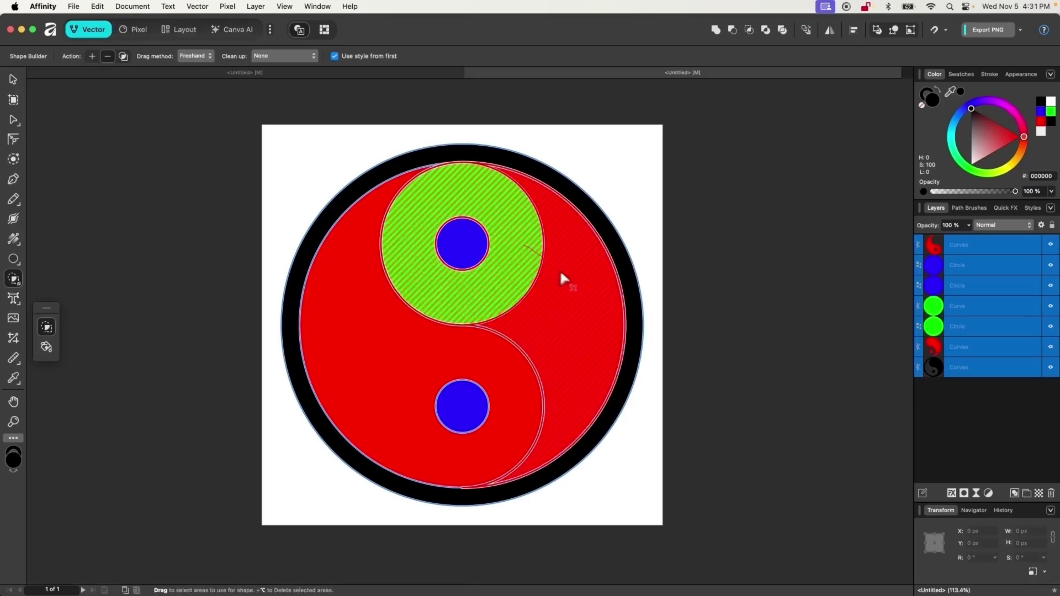
drag(560, 270, 569, 282)
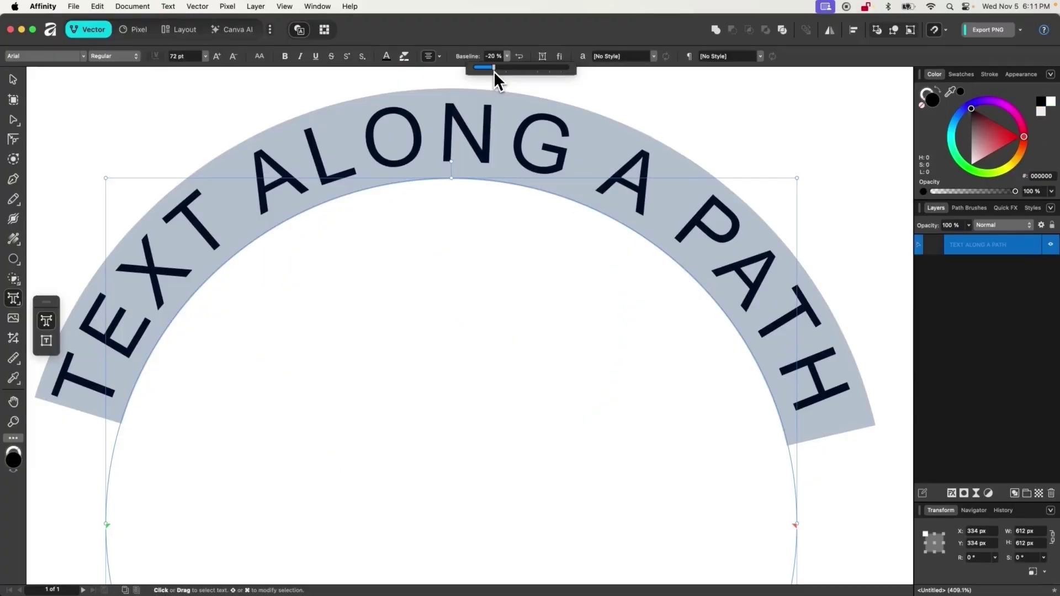
drag(493, 71, 538, 75)
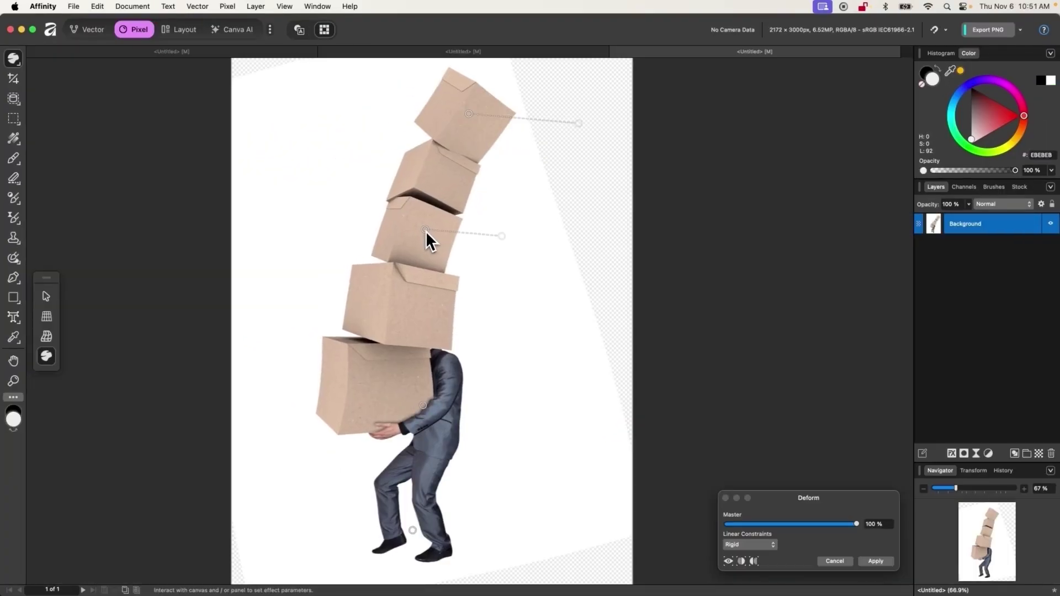
drag(425, 231, 429, 220)
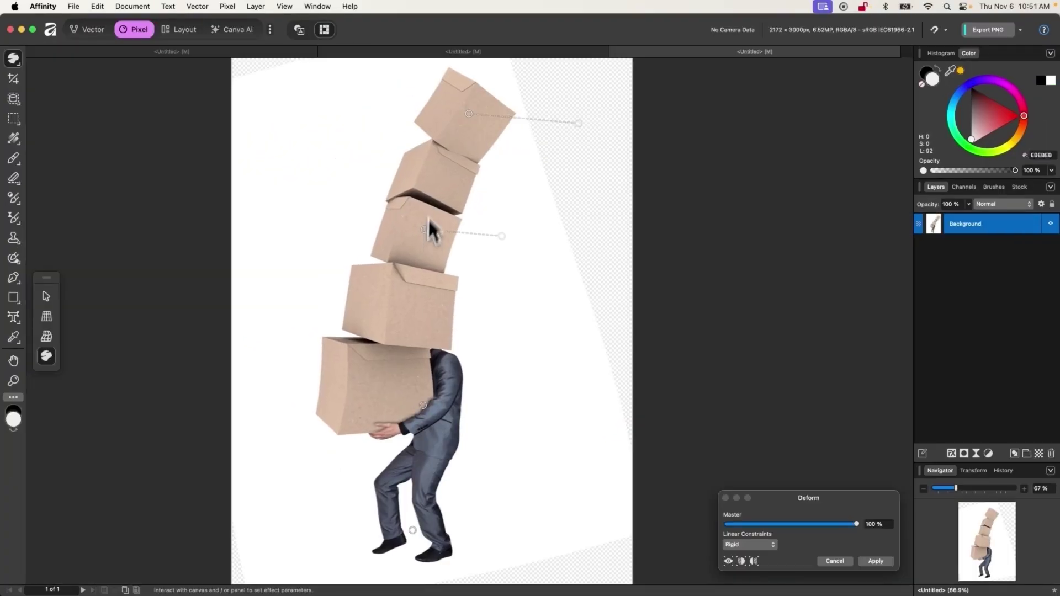
drag(468, 115, 422, 128)
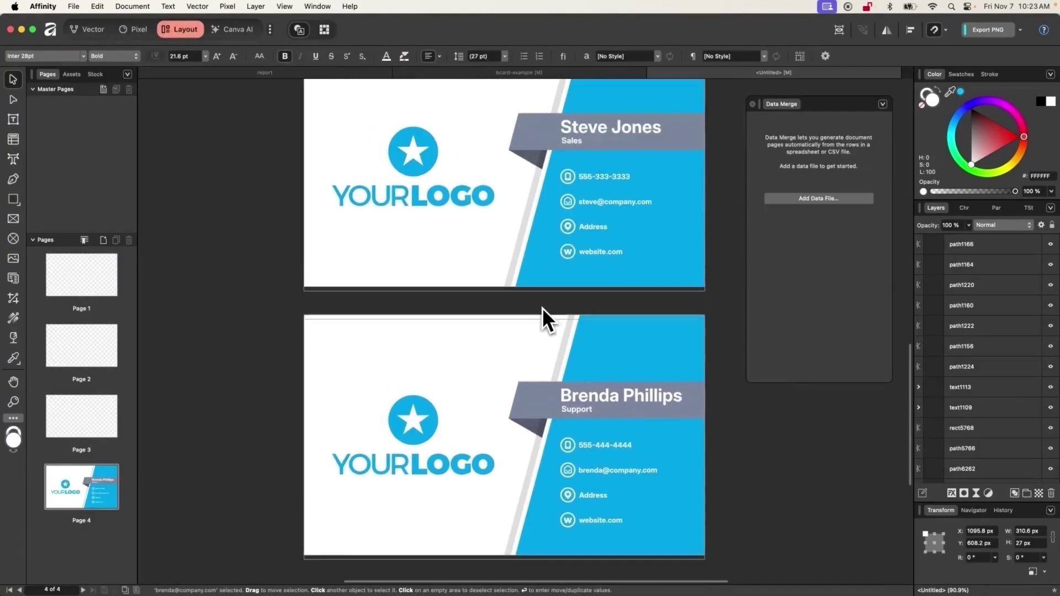
scroll(542, 307, up, 4)
scroll(542, 307, up, 5)
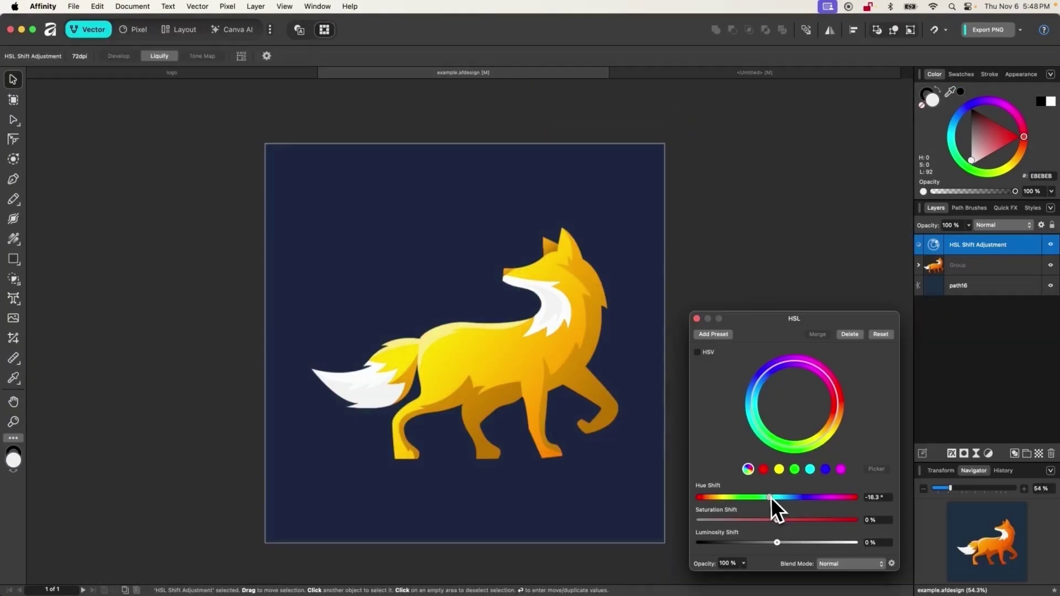
Shift the fox's hue and paint the red pants and olive boot pixels
mouse_move(770, 496)
mouse_down()
mouse_move(757, 499)
mouse_move(786, 498)
mouse_up()
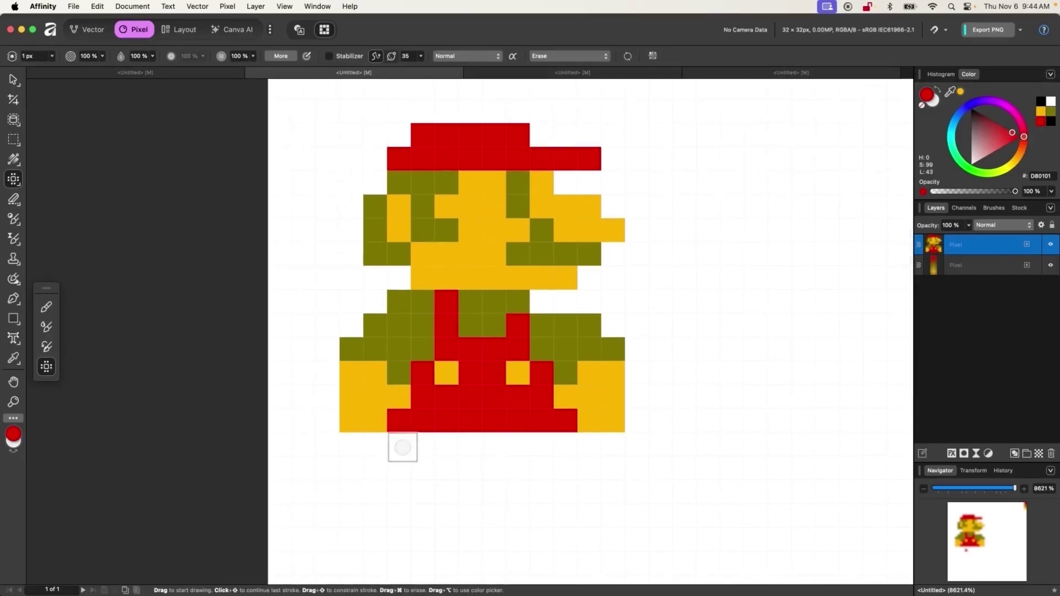
drag(402, 447, 521, 440)
drag(364, 497, 393, 490)
drag(530, 469, 601, 489)
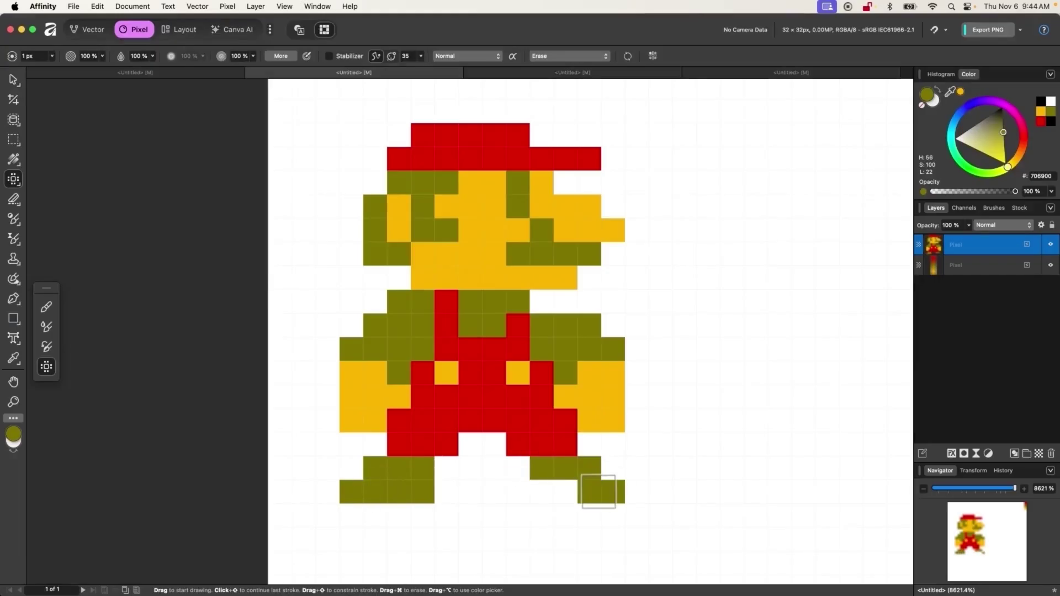
scroll(767, 368, right, 1)
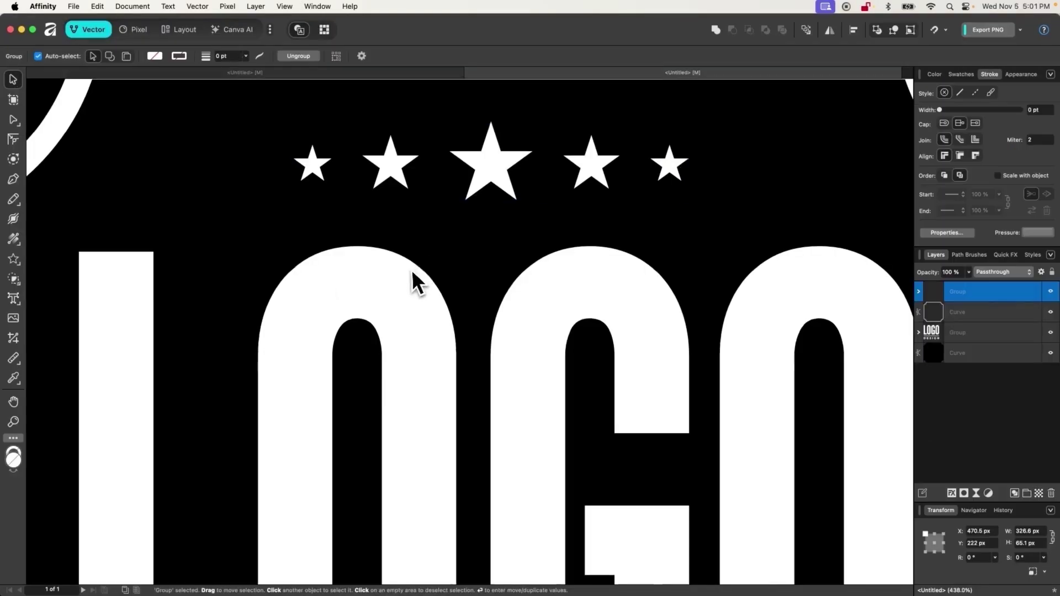
scroll(412, 269, down, 3)
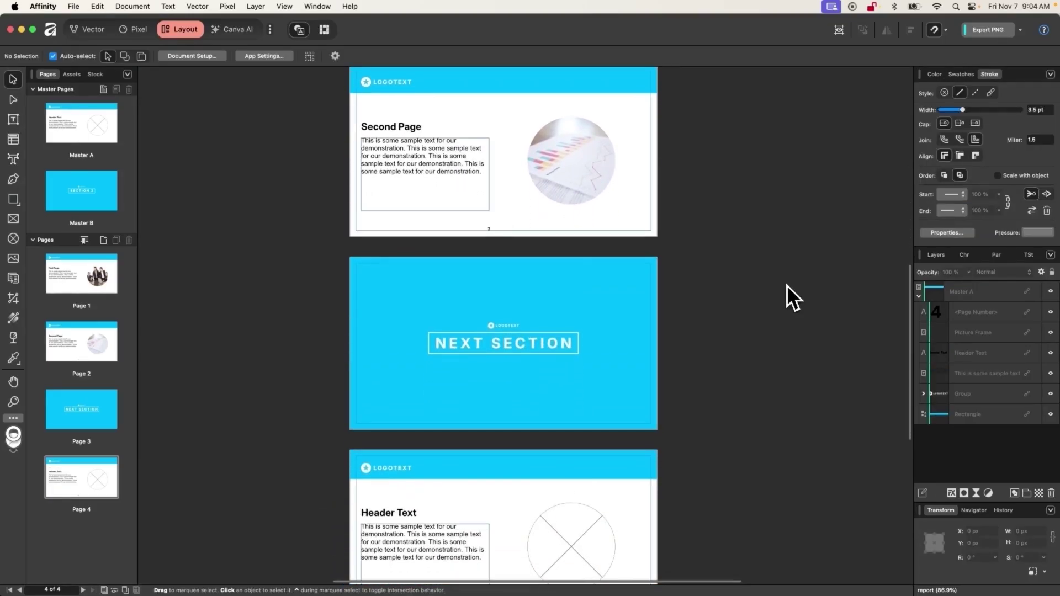
Choose Inkscape as the favourite app and enter an email address in the sign-up form
scroll(988, 251, down, 15)
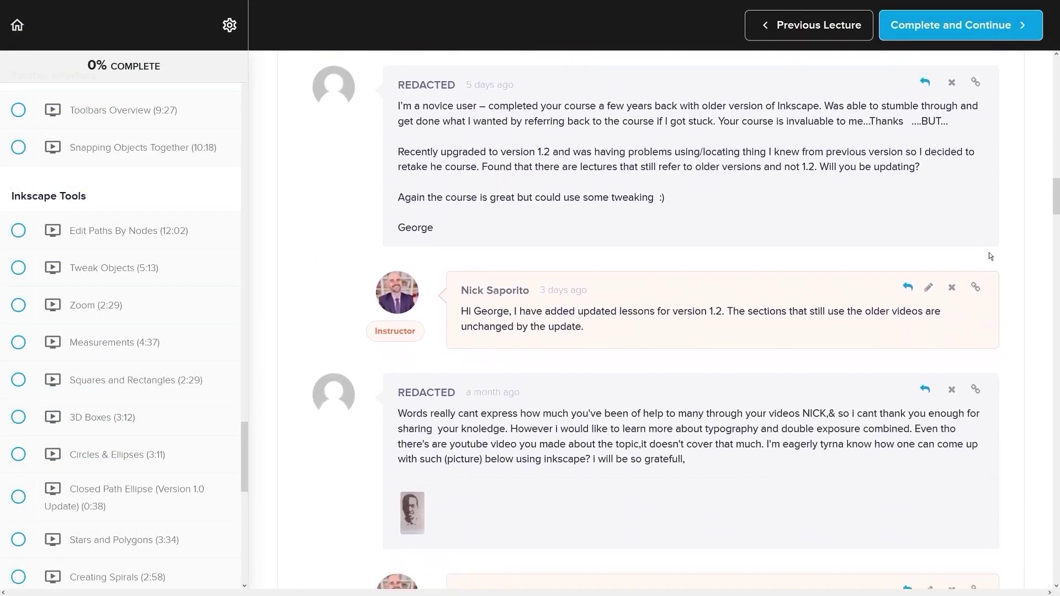
scroll(989, 254, down, 4)
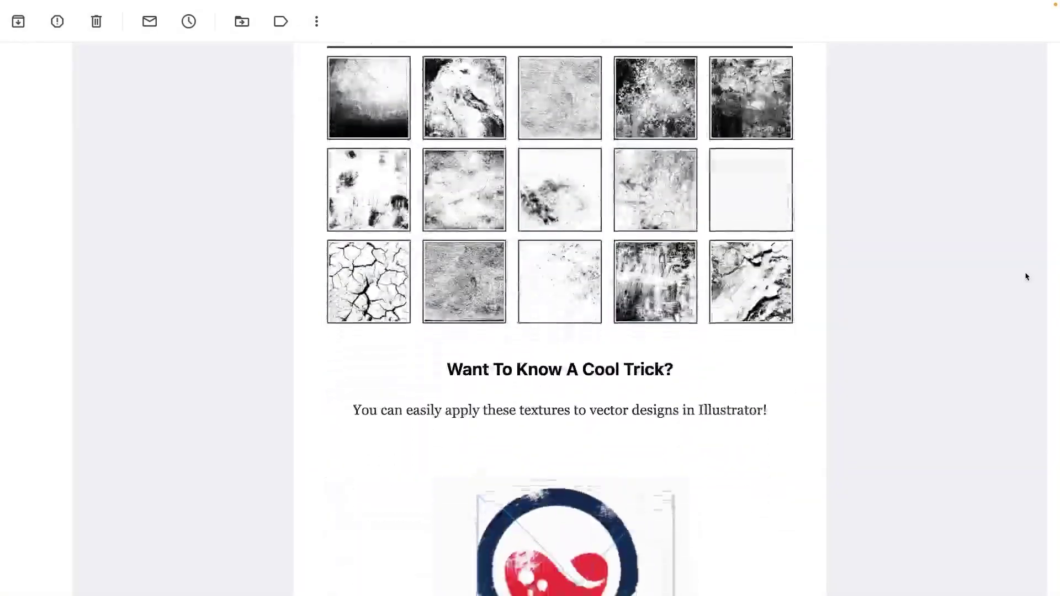
scroll(1026, 276, down, 6)
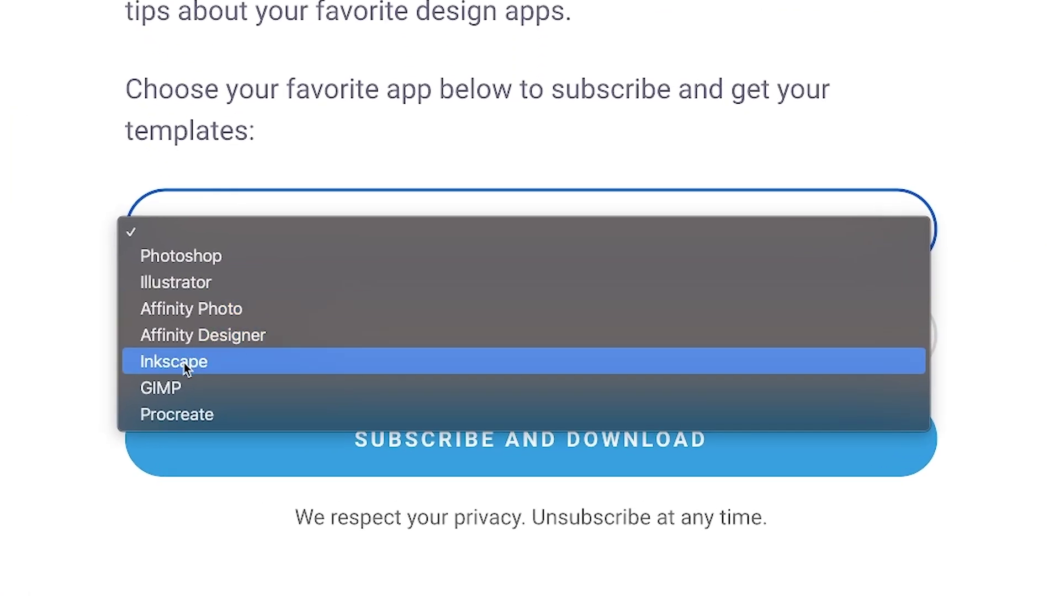
click(248, 385)
click(218, 362)
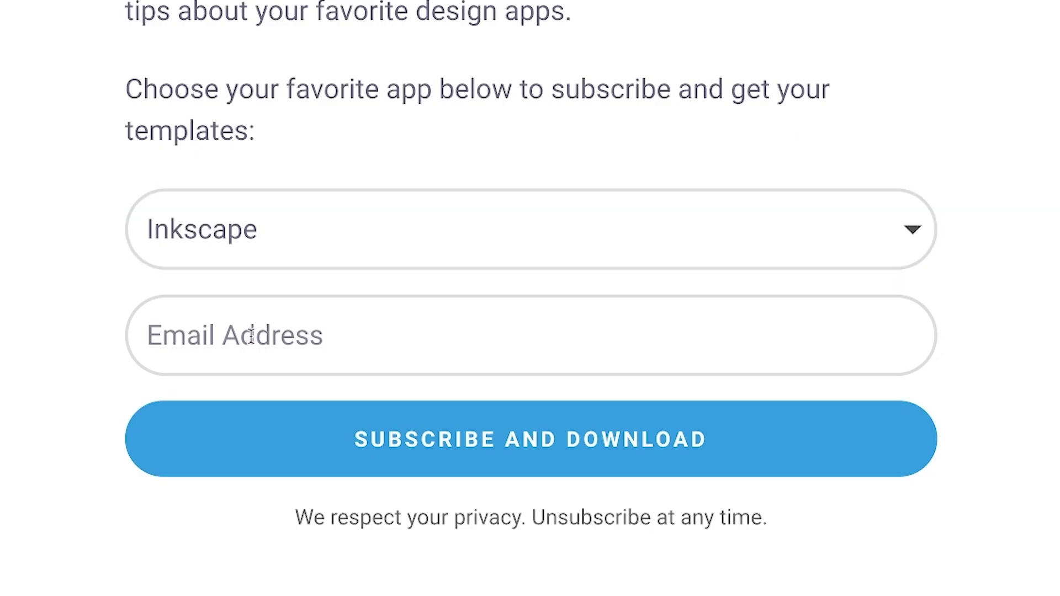
text(you@email.com)
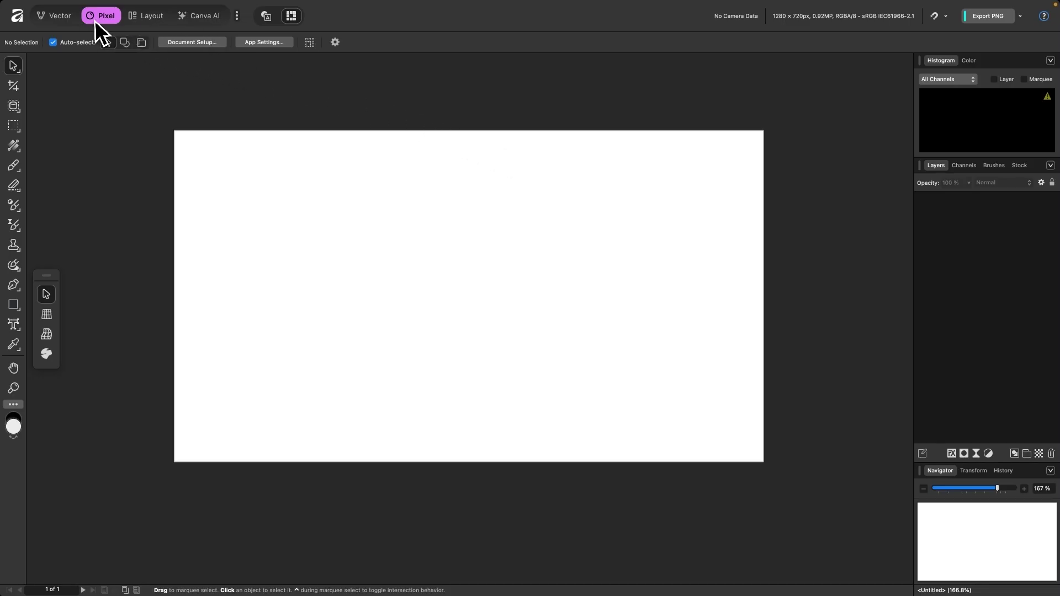
click(55, 16)
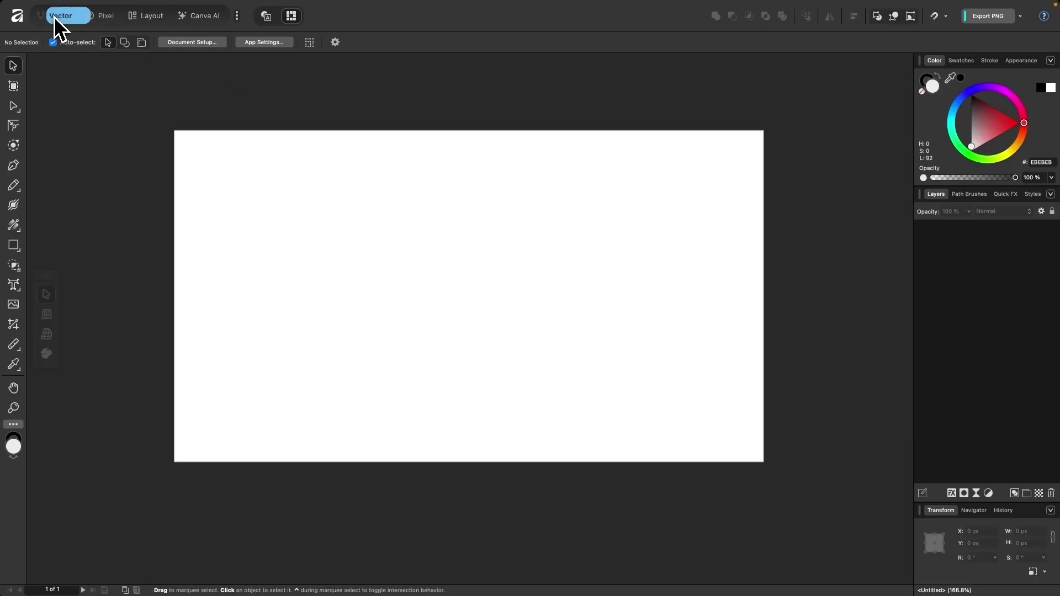
click(96, 18)
click(154, 18)
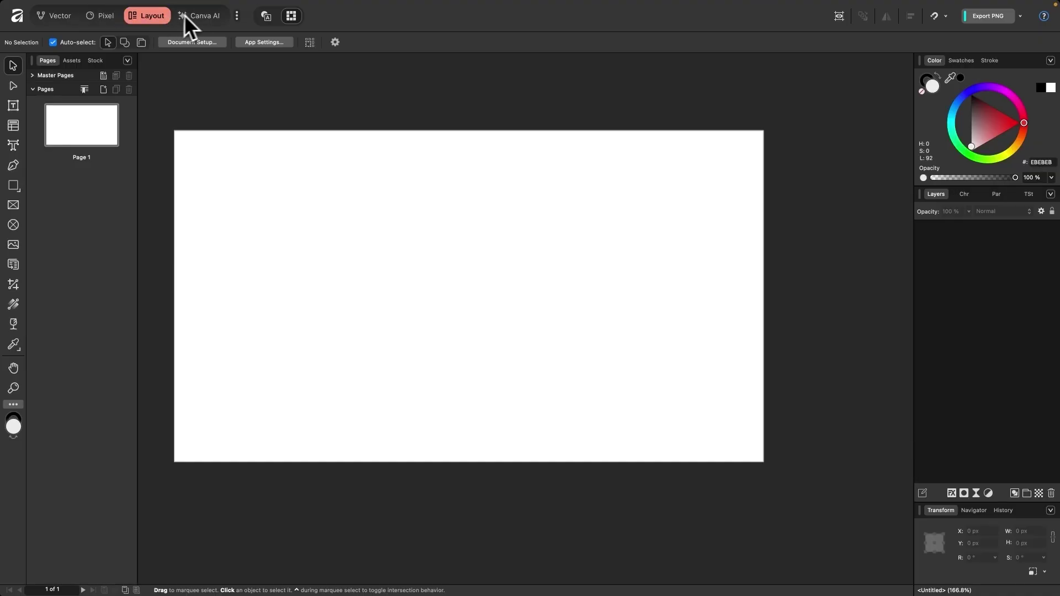
click(194, 14)
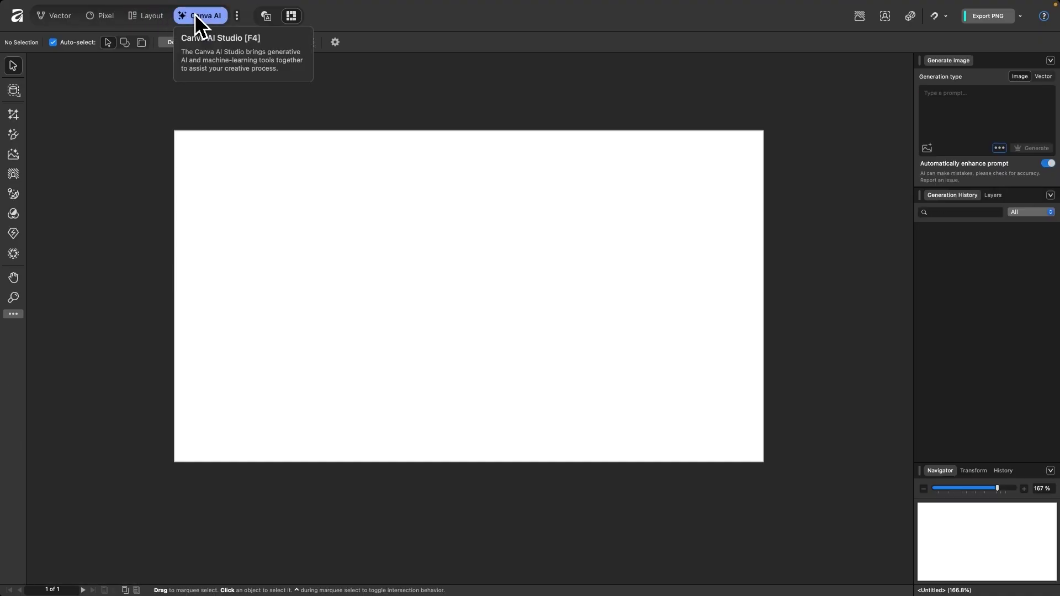
click(107, 17)
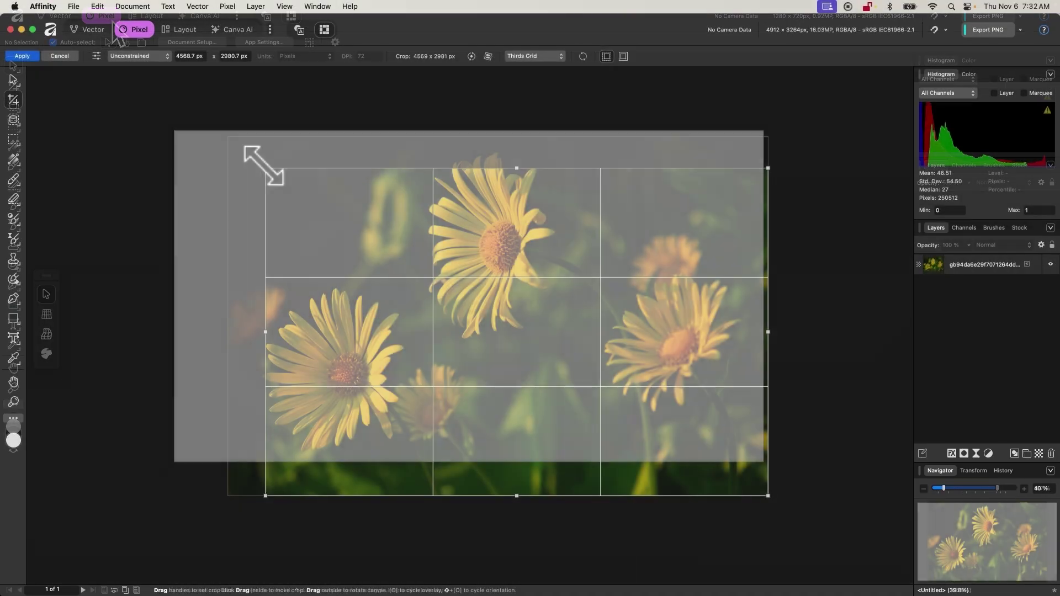
drag(265, 165, 303, 205)
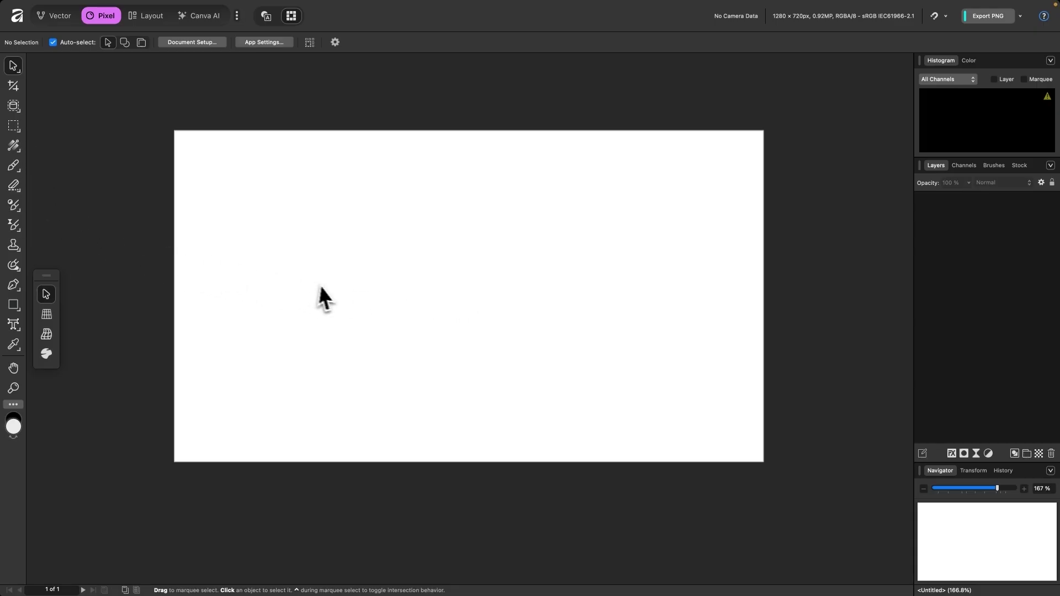
Go from the Vector persona to the Layout persona, with Page 1 listed in the pages panel
click(59, 21)
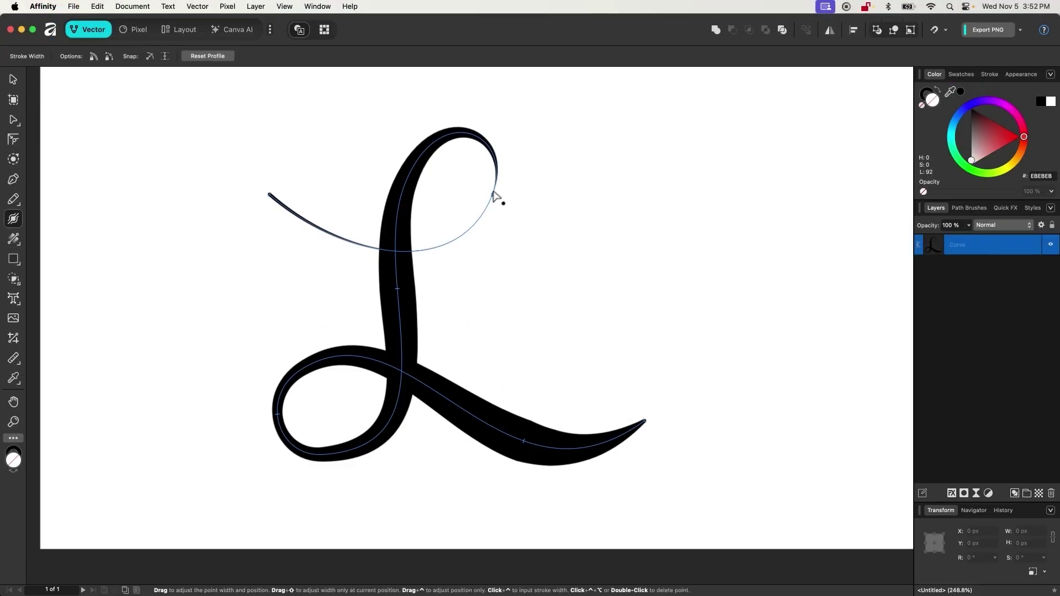
mouse_move(495, 195)
mouse_down()
mouse_move(474, 237)
mouse_move(495, 198)
mouse_up()
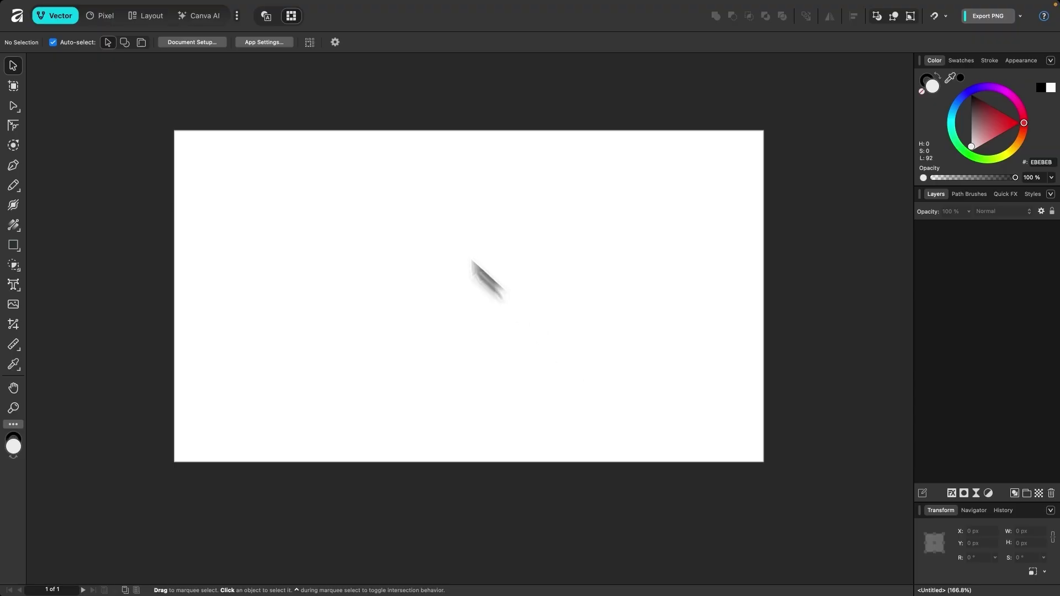
click(147, 17)
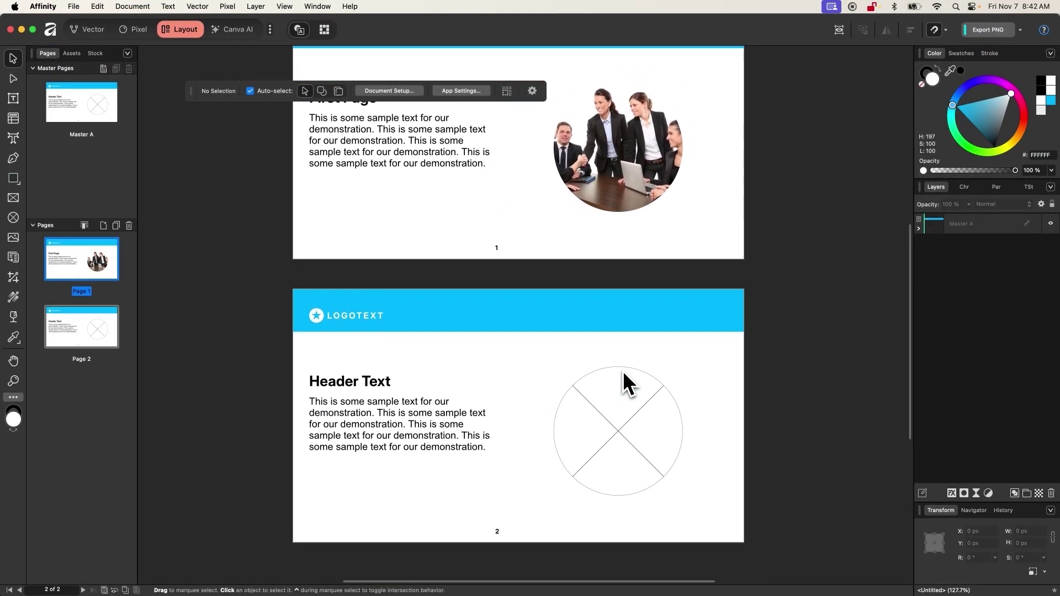
scroll(623, 378, up, 2)
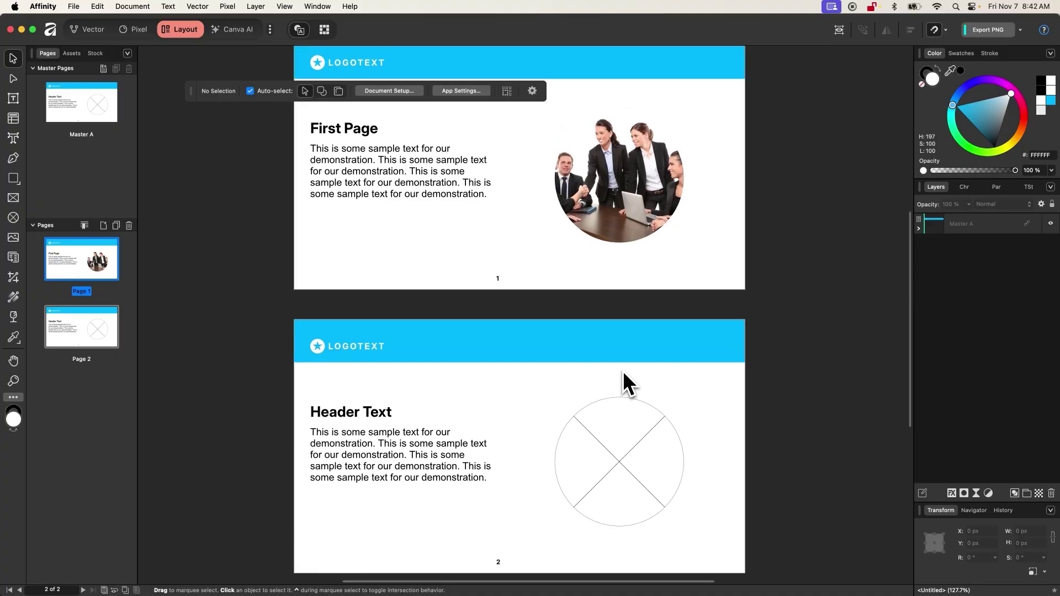
ctrl+scroll(457, 387, up, 5)
key(t)
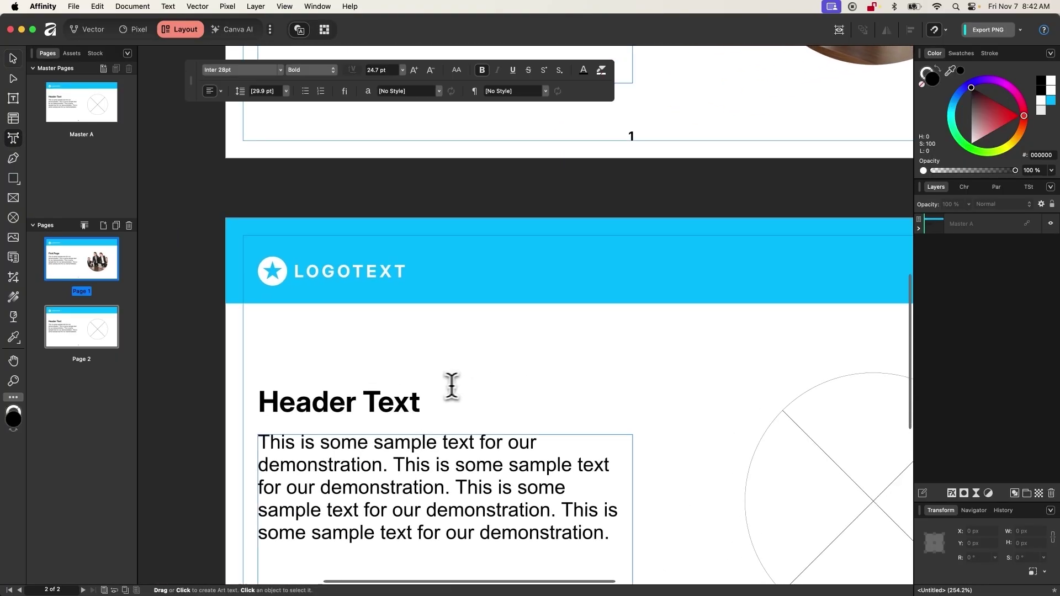
triple_click(395, 403)
text(Second)
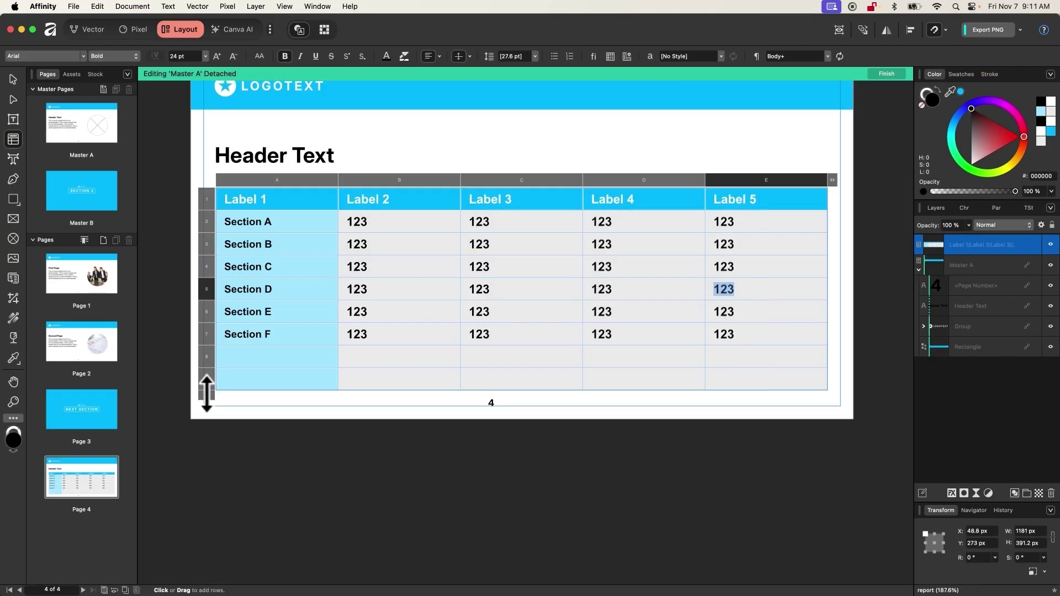
drag(206, 394, 208, 350)
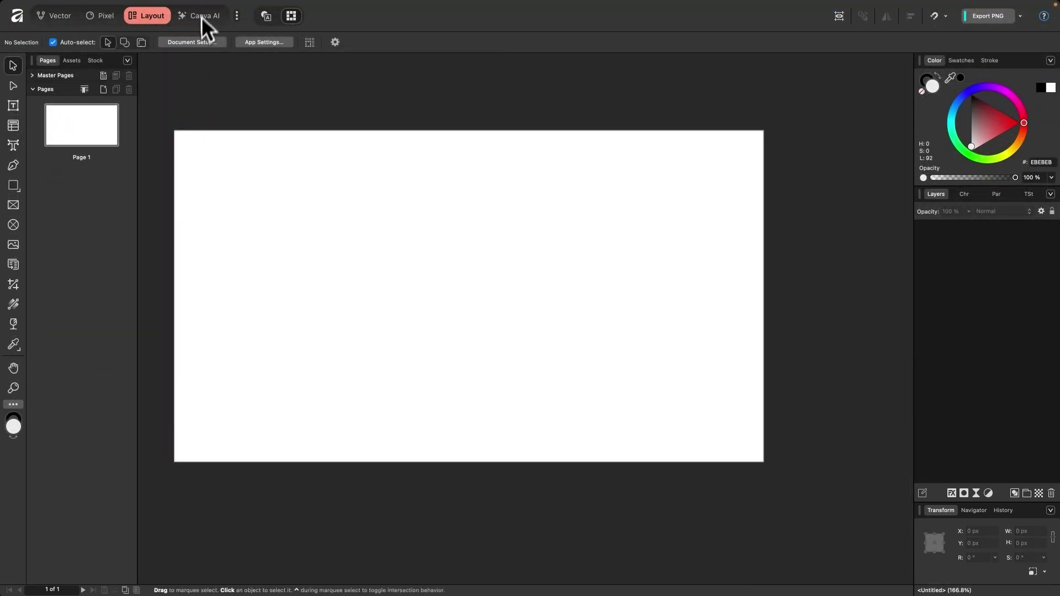
Enter the Canva AI persona and cycle through the three paraglider variations
click(204, 16)
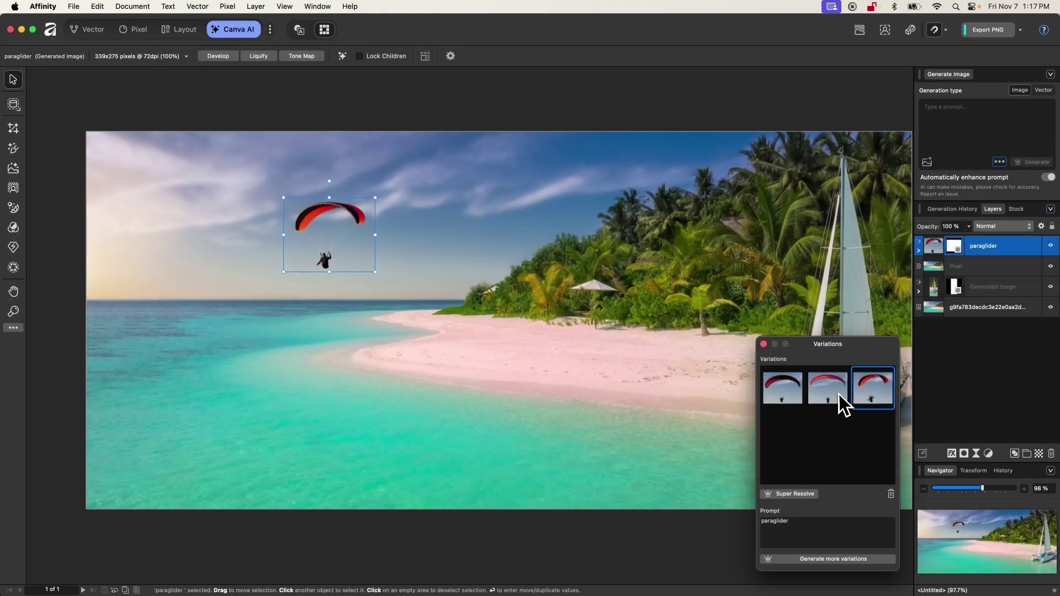
click(839, 395)
click(780, 386)
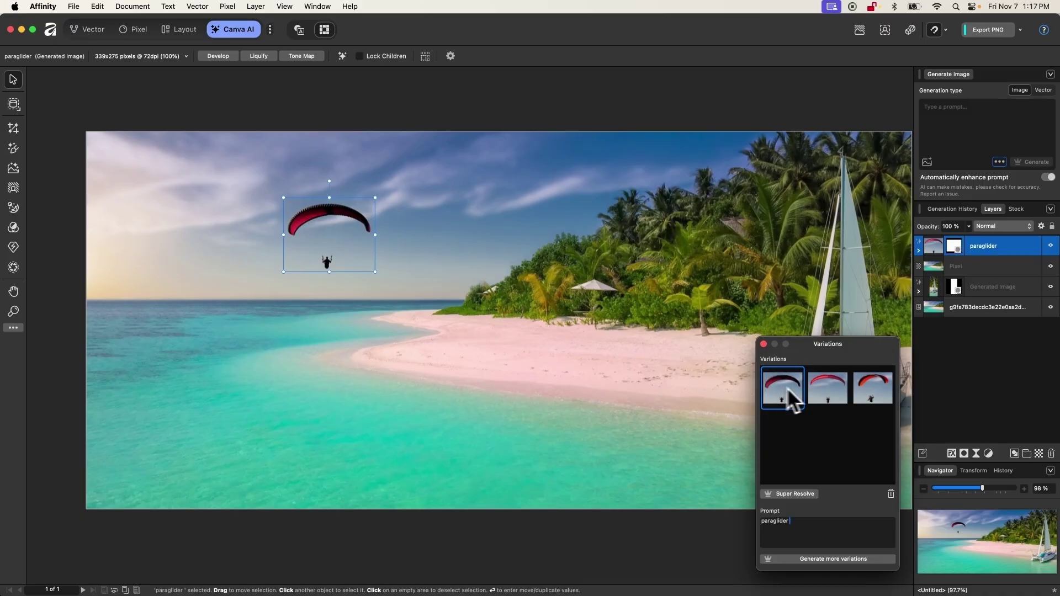
click(823, 395)
click(855, 393)
click(837, 395)
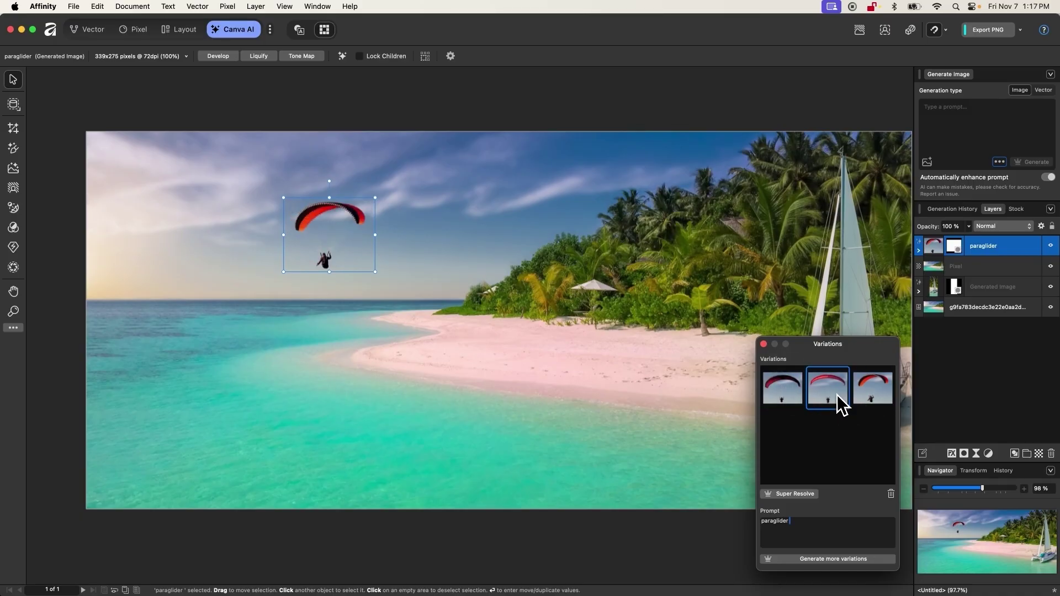
click(788, 396)
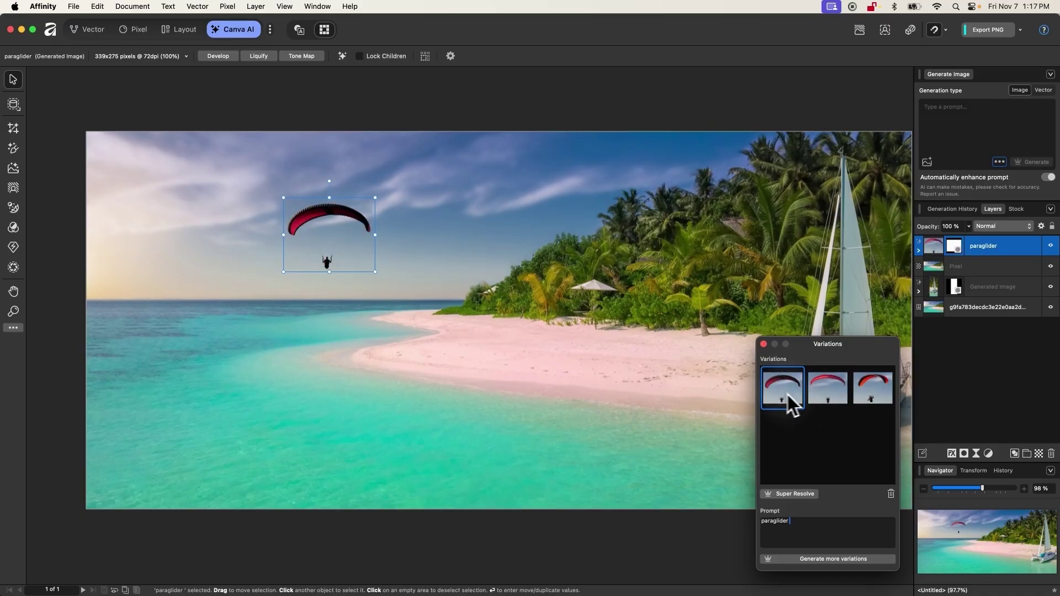
click(874, 402)
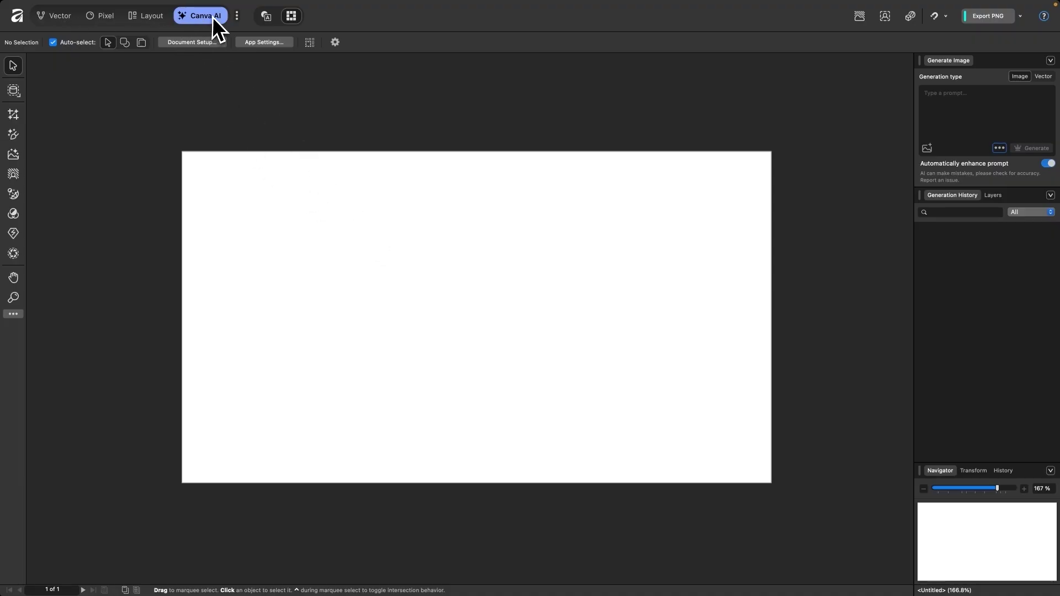
Leave Canva AI for the Vector persona, showing the drawing tools and Color, Layers and Transform panels
scroll(445, 404, right, 1)
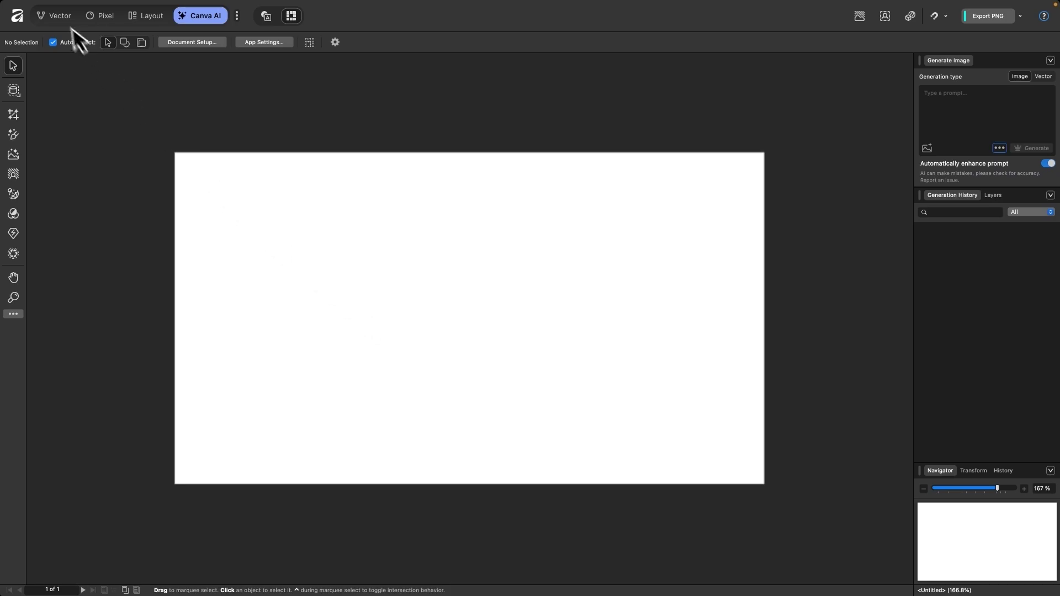
click(55, 15)
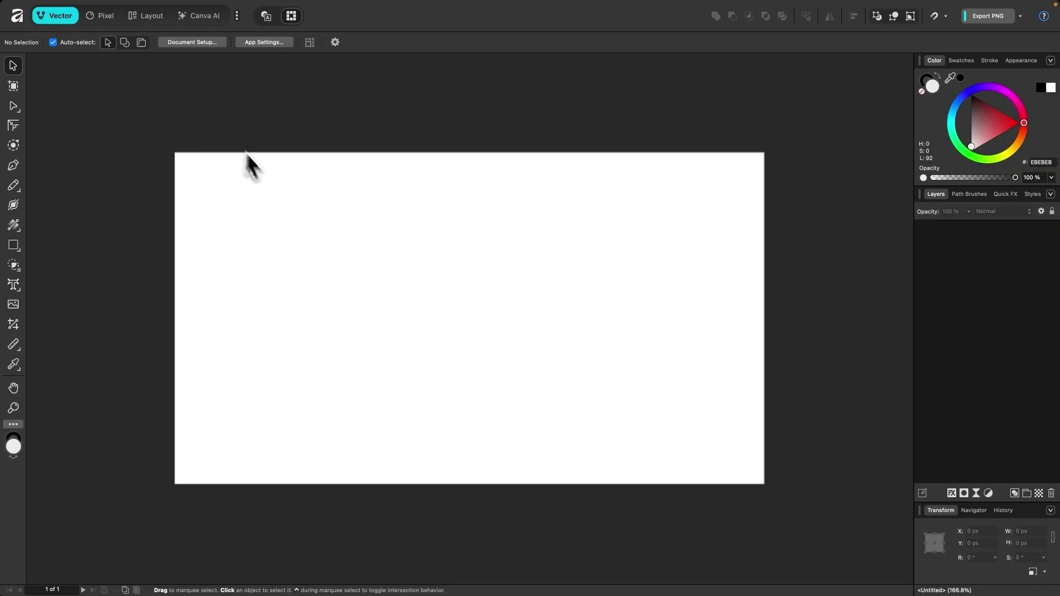
scroll(370, 283, up, 1)
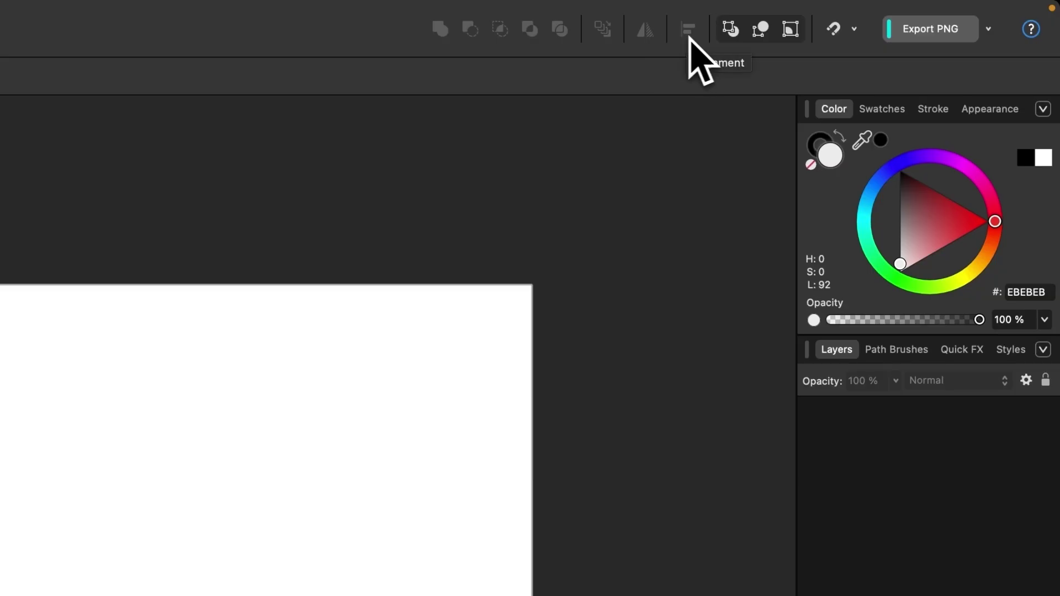
click(854, 29)
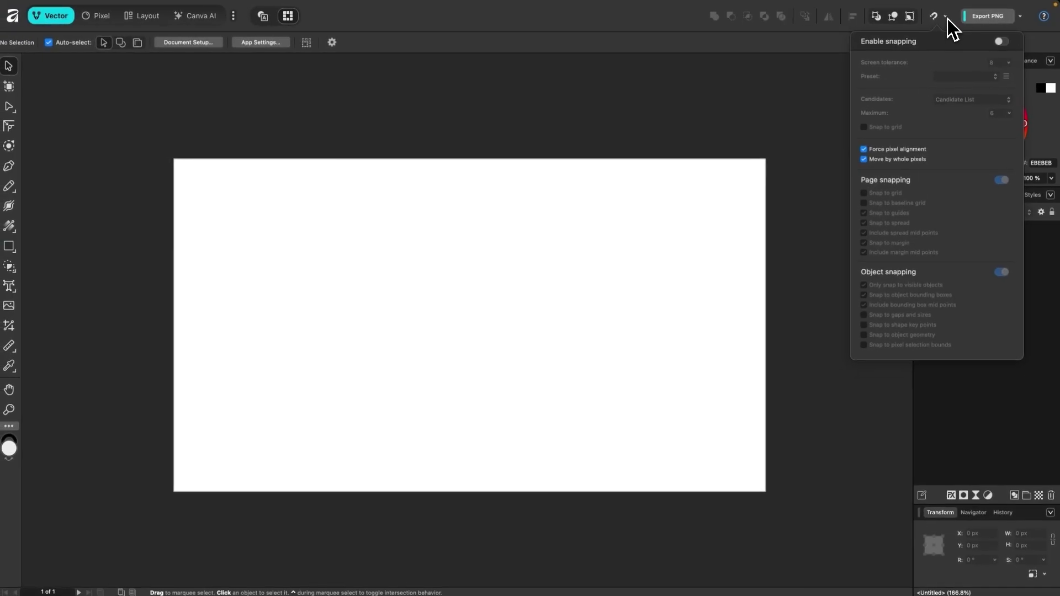
click(941, 17)
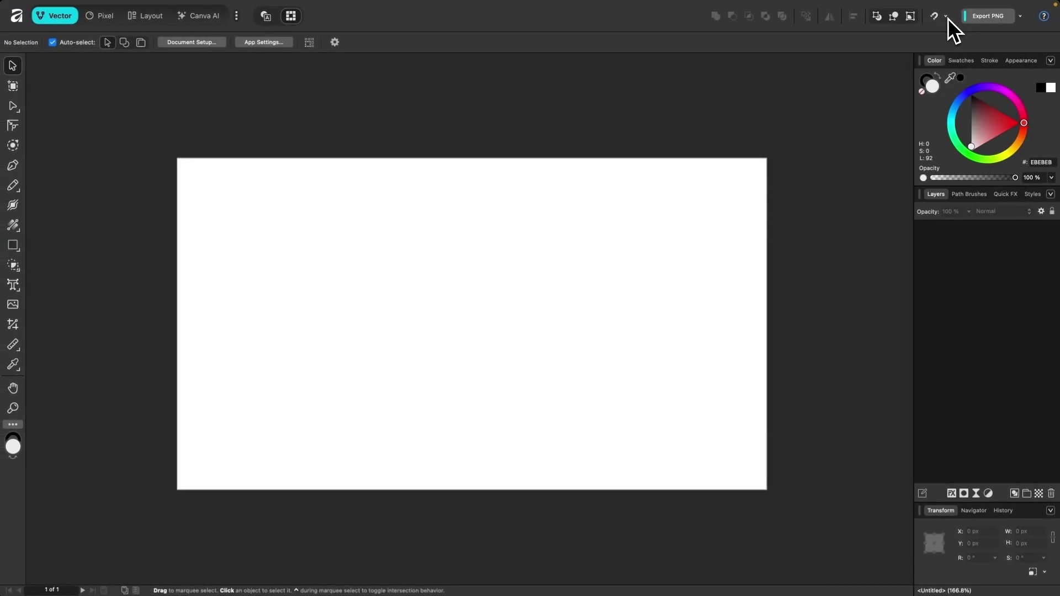
click(1006, 17)
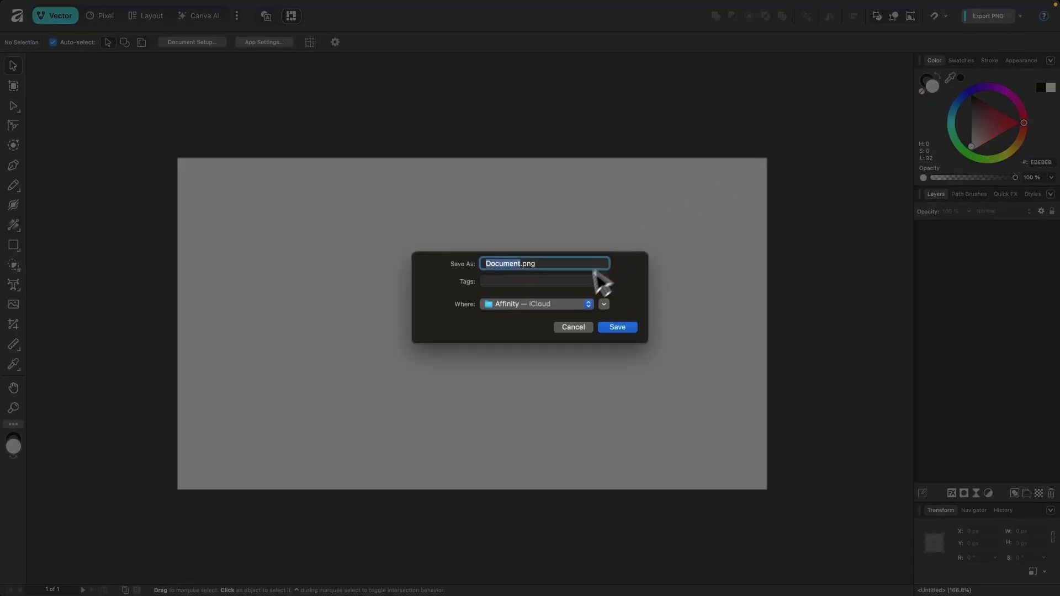
click(571, 331)
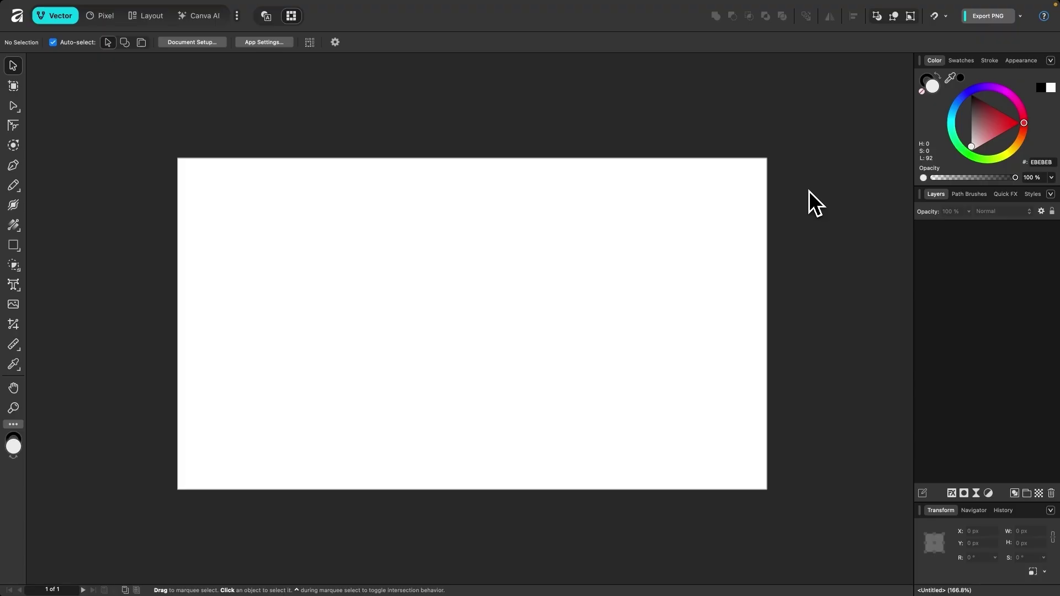
scroll(809, 190, down, 1)
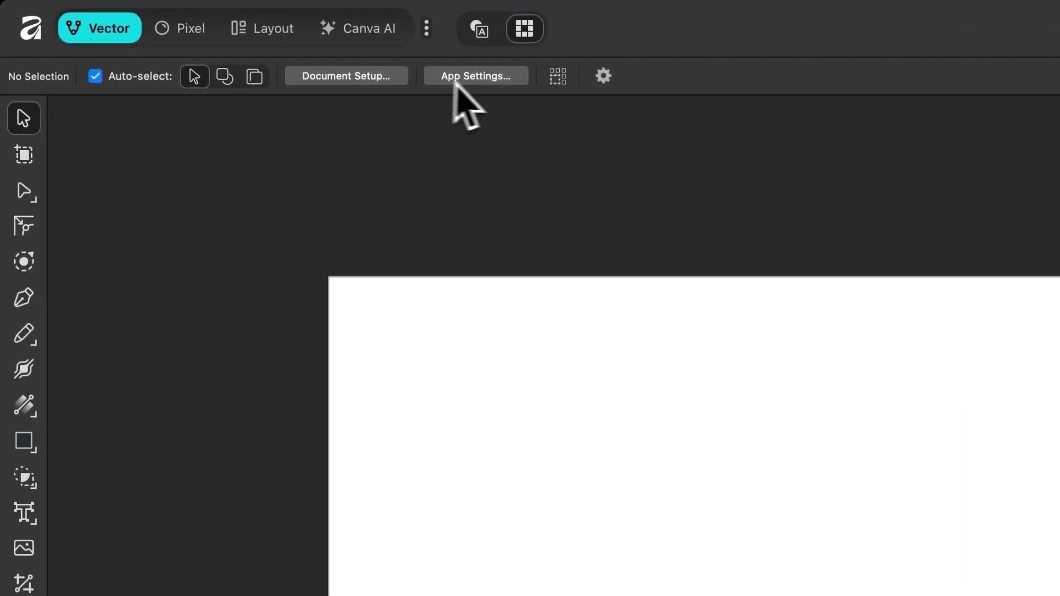
Cycle through the Artboard, Corner, Contour, Pen, Pencil, Fill and Rectangle tools, ending on Artboard
click(24, 160)
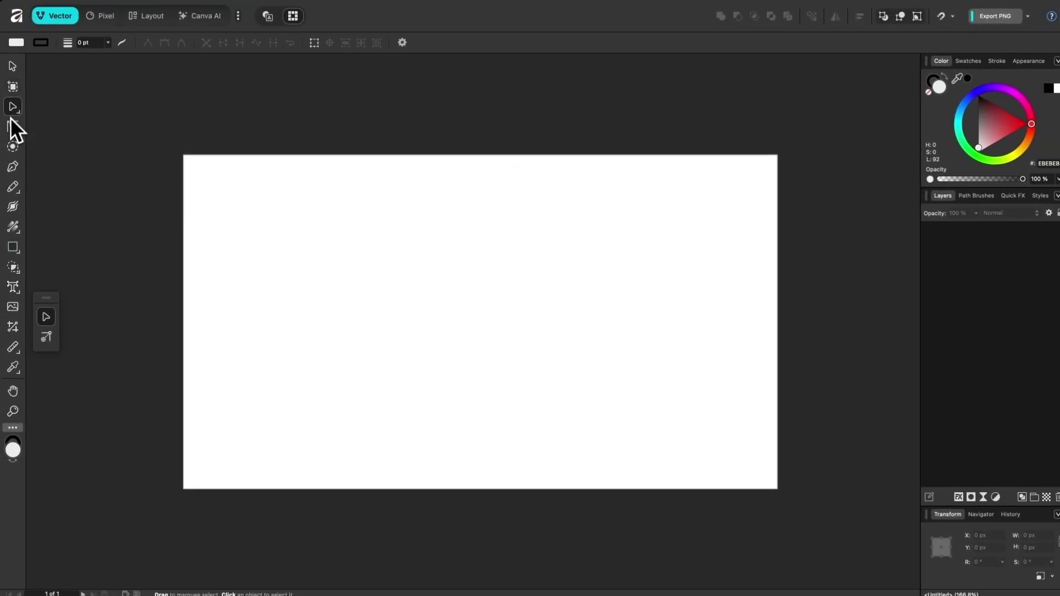
click(12, 126)
click(12, 145)
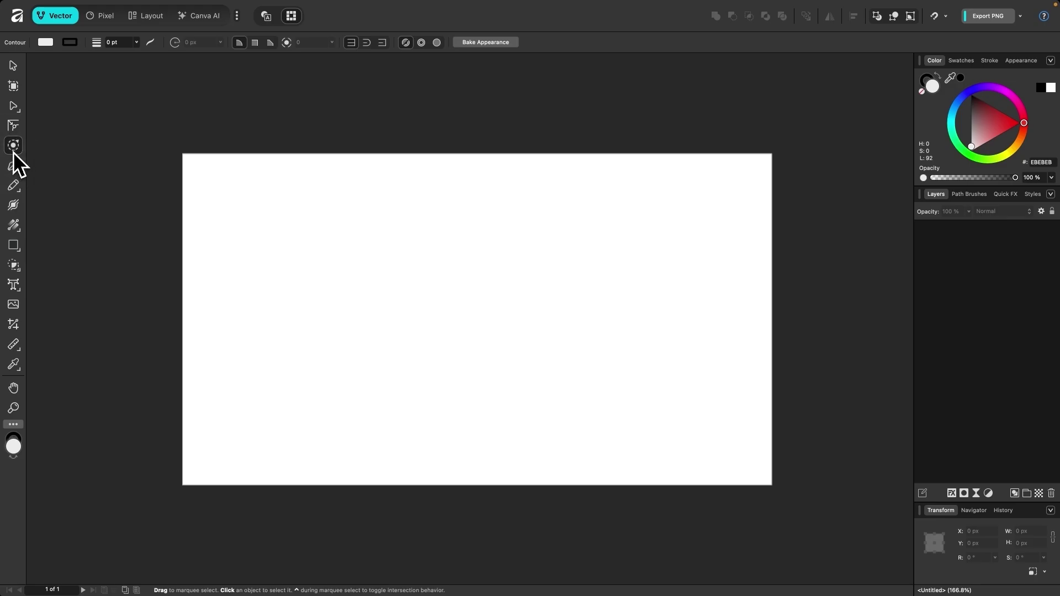
click(12, 166)
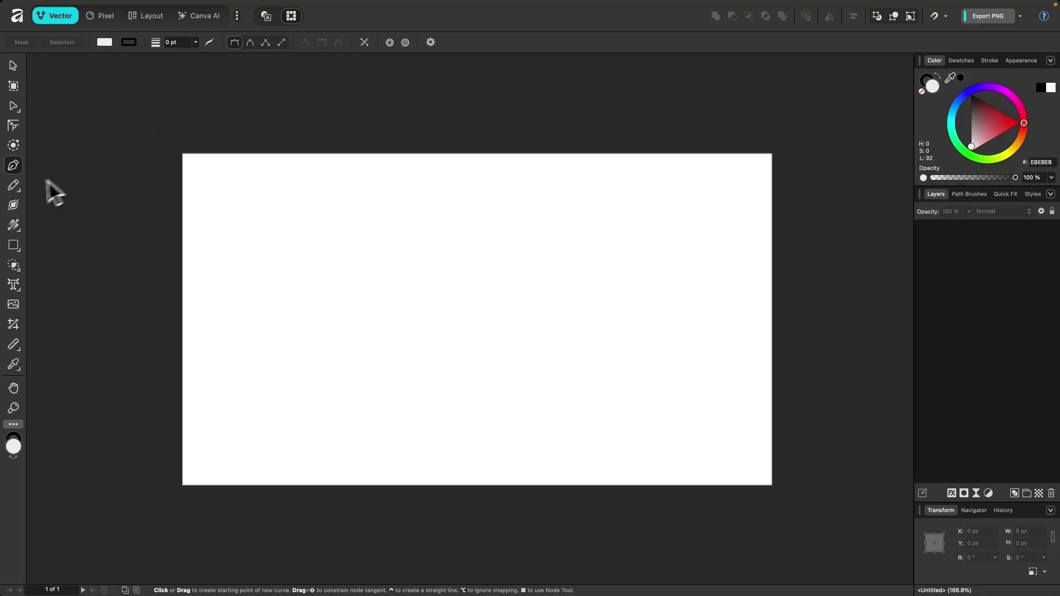
click(14, 185)
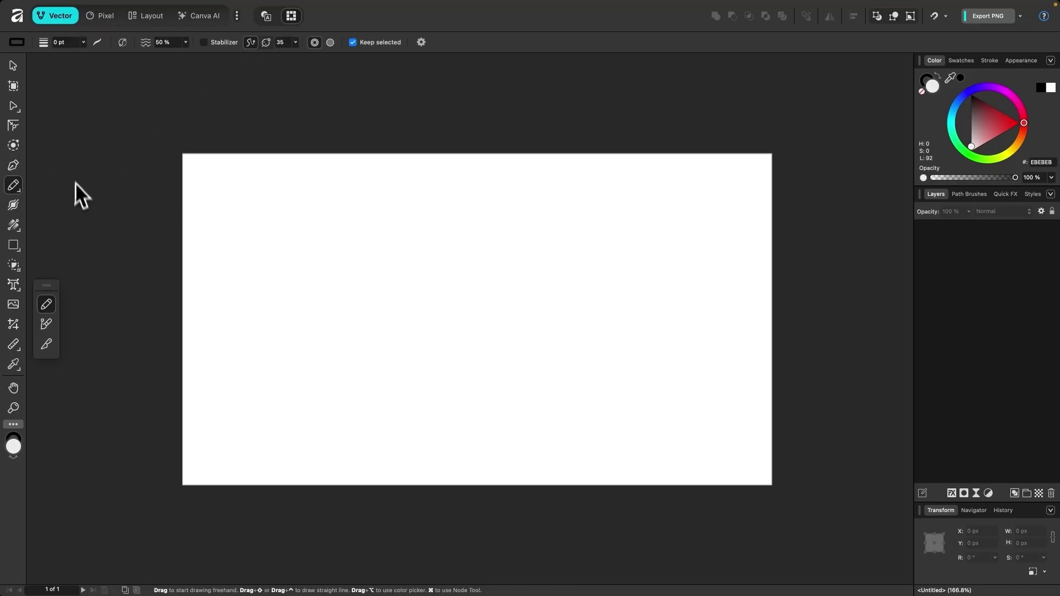
key(g)
click(14, 246)
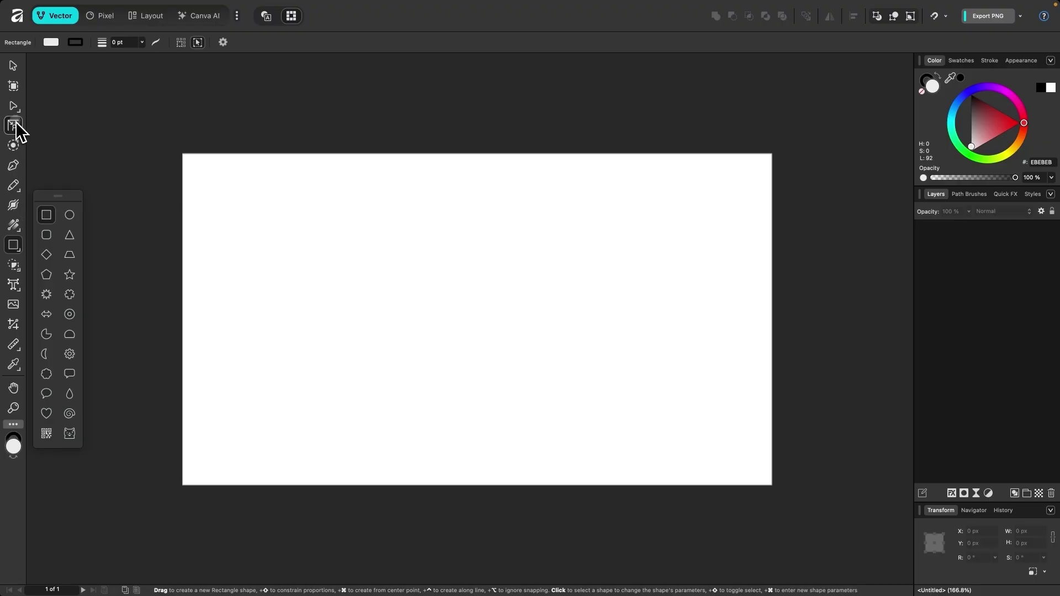
click(15, 93)
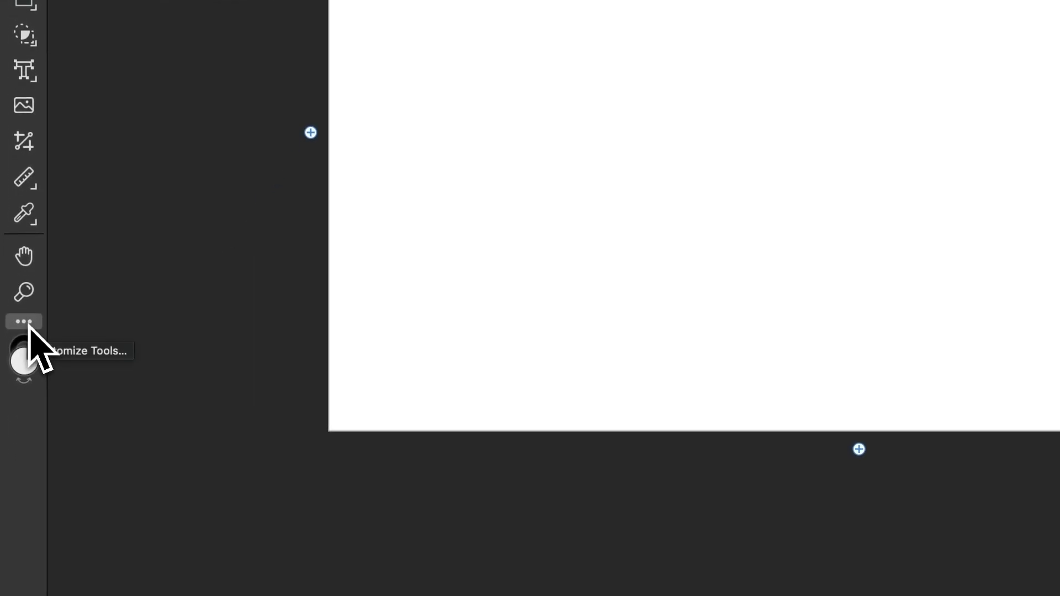
click(29, 327)
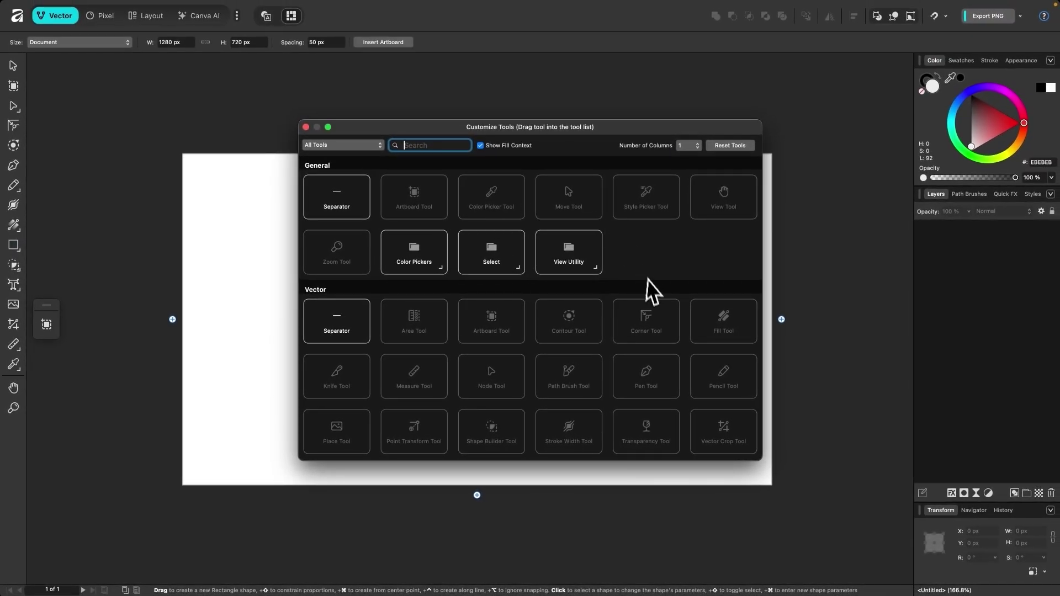
scroll(649, 287, down, 5)
scroll(650, 288, down, 4)
scroll(649, 288, up, 8)
drag(24, 280, 159, 251)
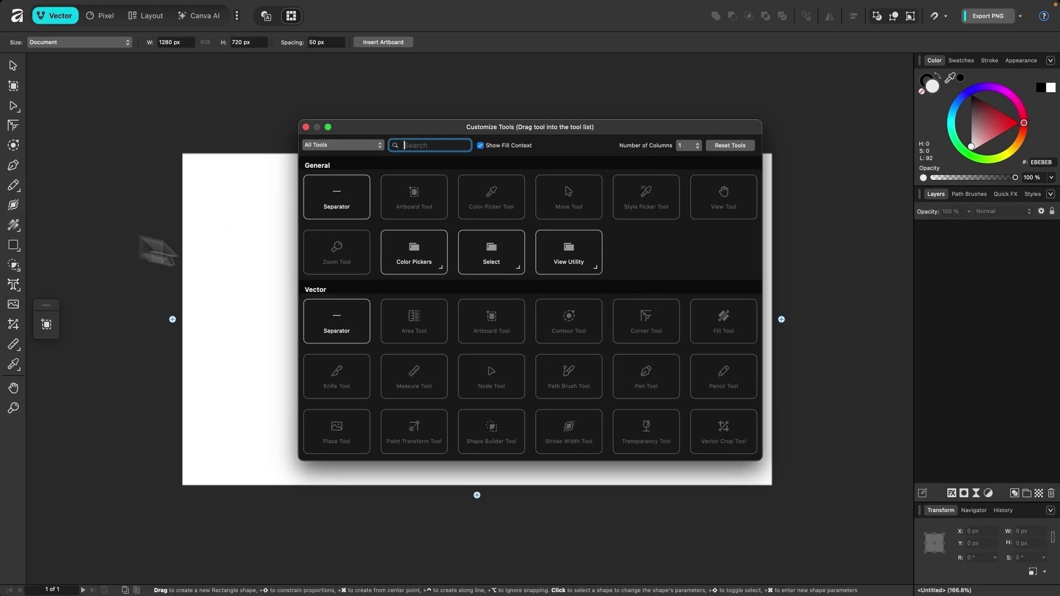
scroll(494, 332, down, 10)
scroll(494, 332, up, 5)
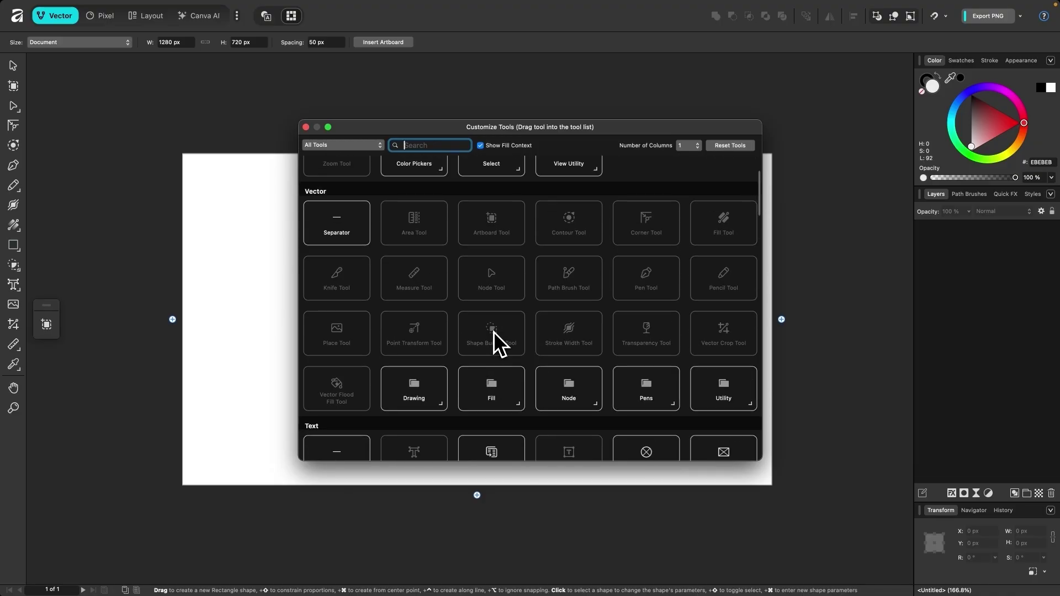
scroll(494, 333, up, 3)
Close tool customization, browse the Node and Pencil tool groups, and select Rectangle with its shapes flyout
click(306, 128)
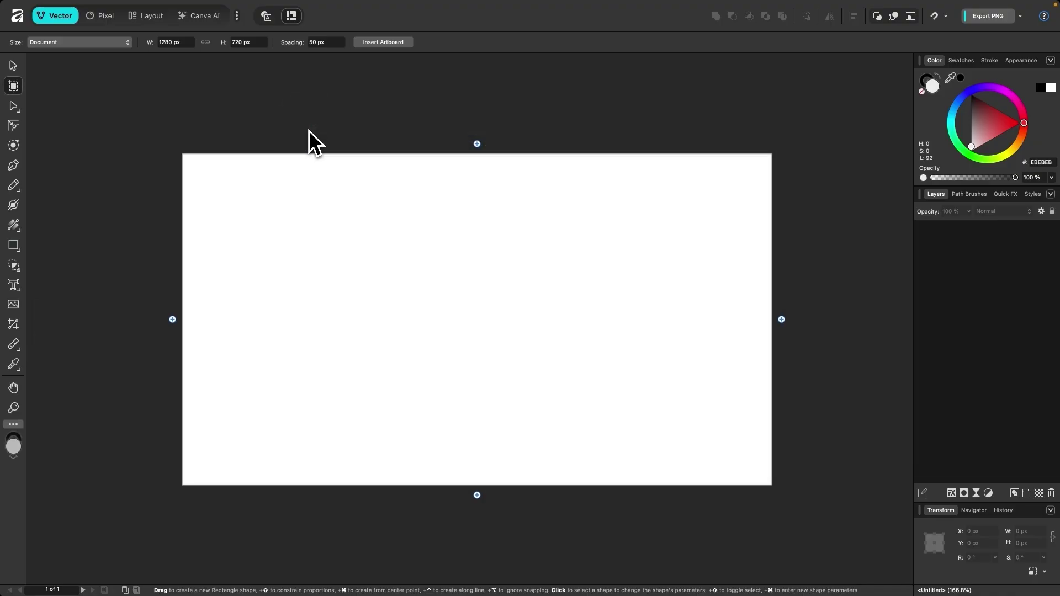
click(18, 115)
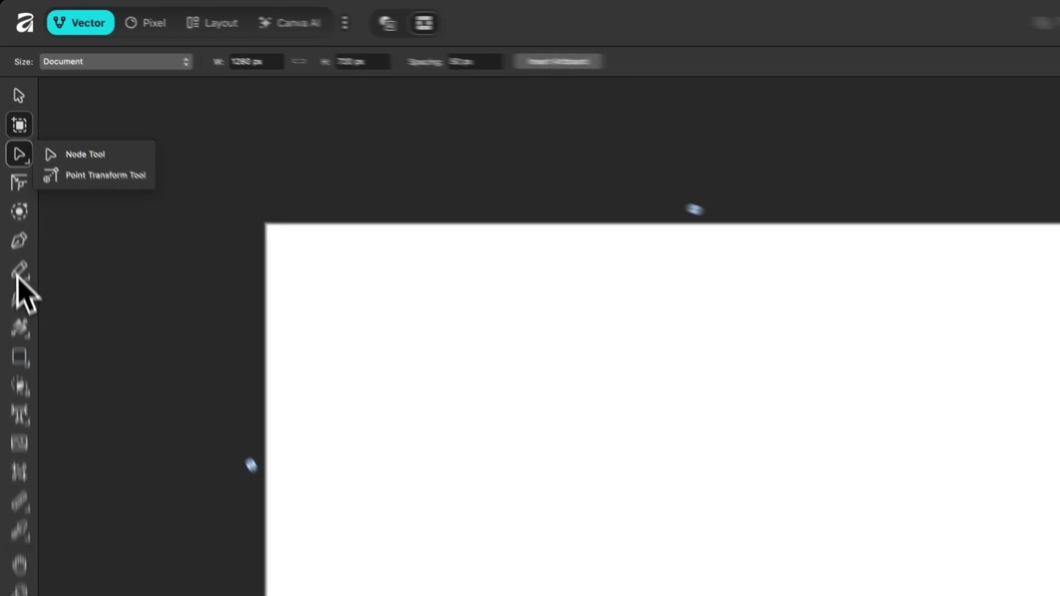
click(18, 273)
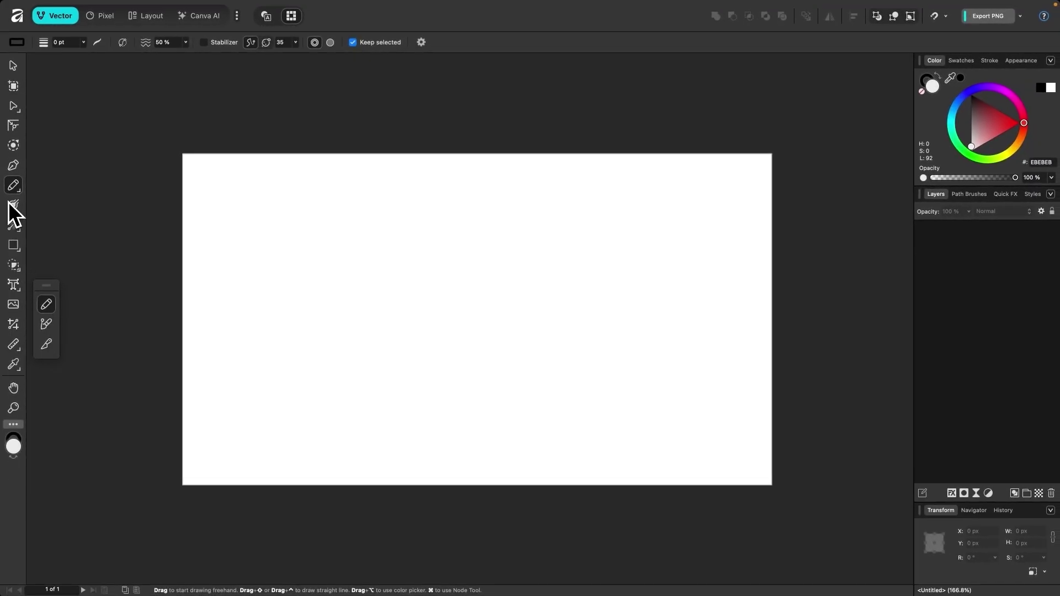
click(12, 247)
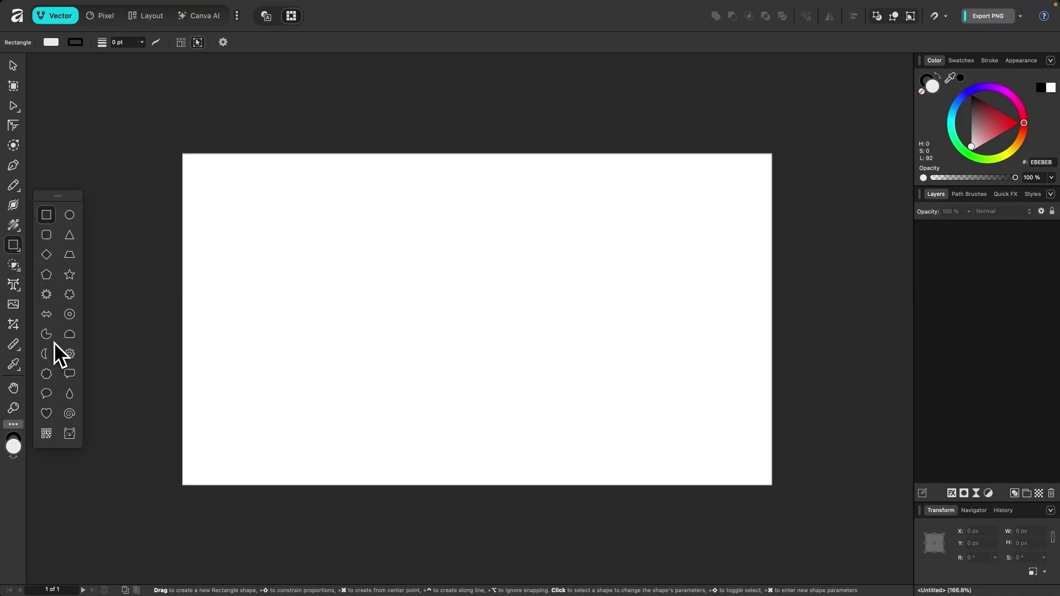
right_click(16, 246)
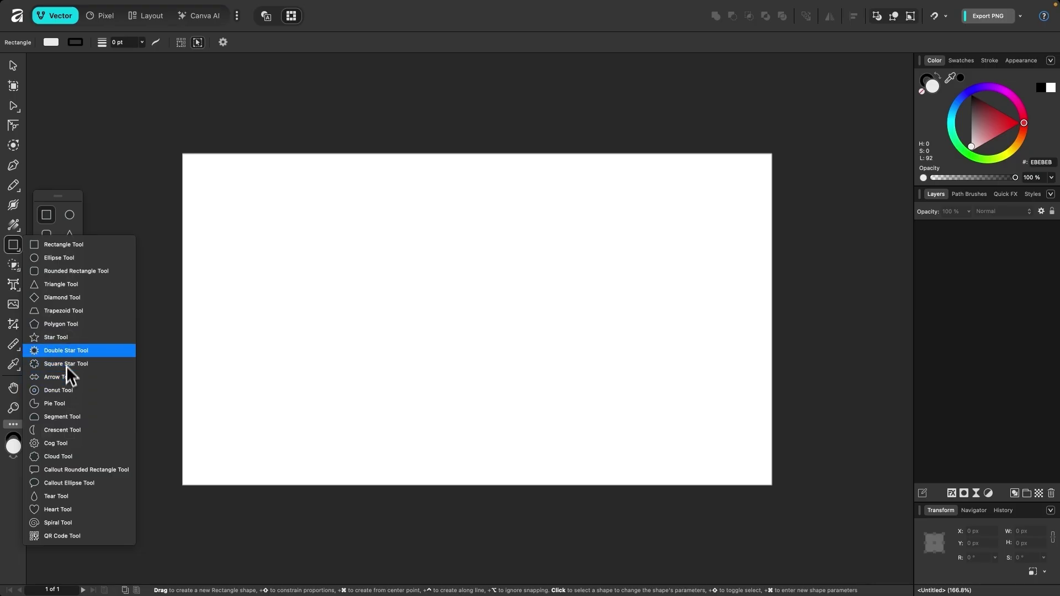
click(12, 246)
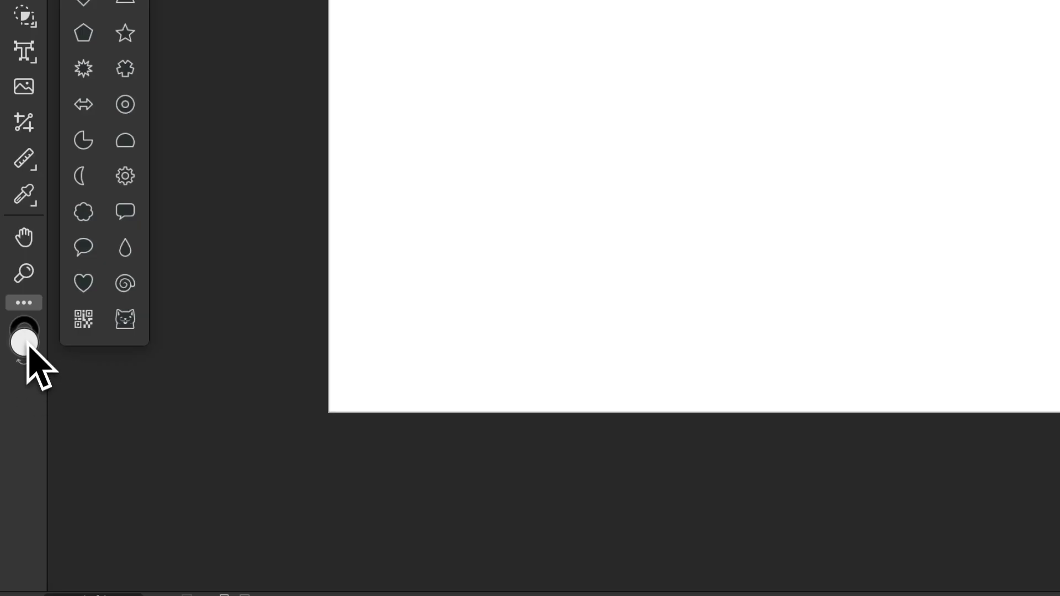
click(26, 330)
click(26, 349)
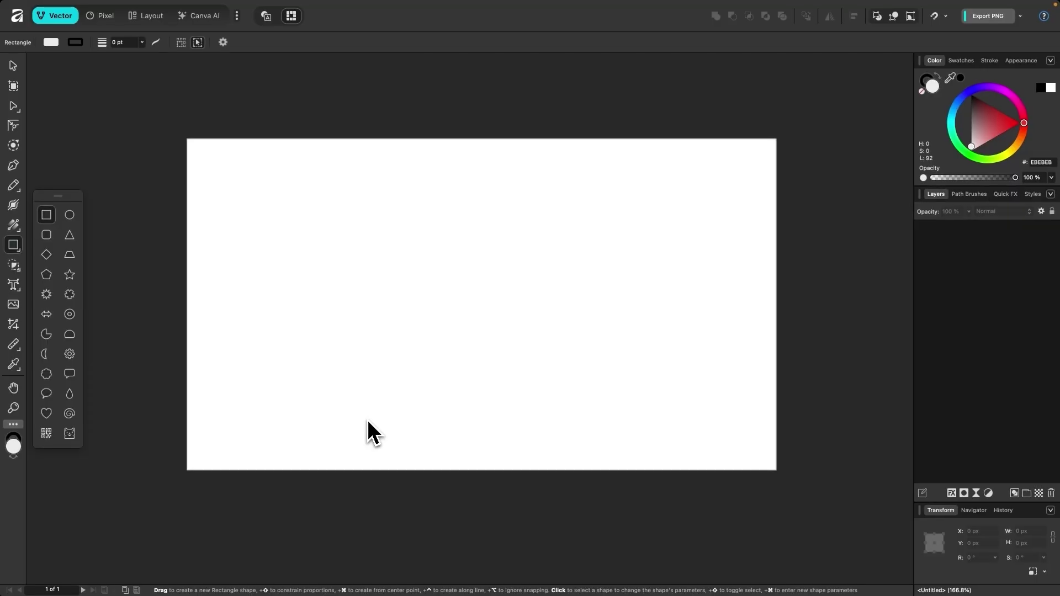
scroll(405, 434, down, 5)
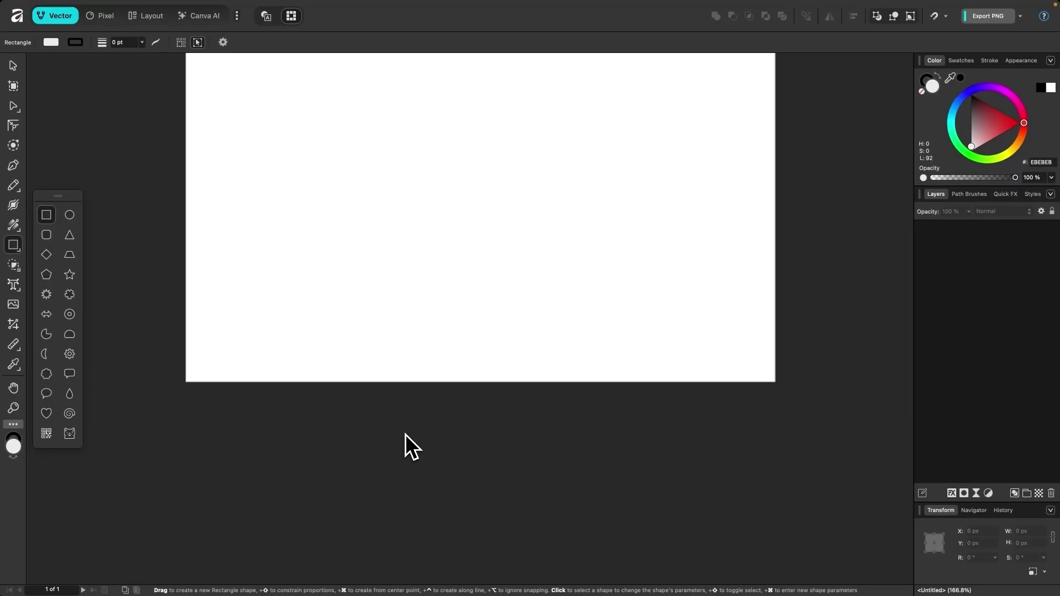
scroll(406, 433, down, 5)
scroll(405, 433, up, 15)
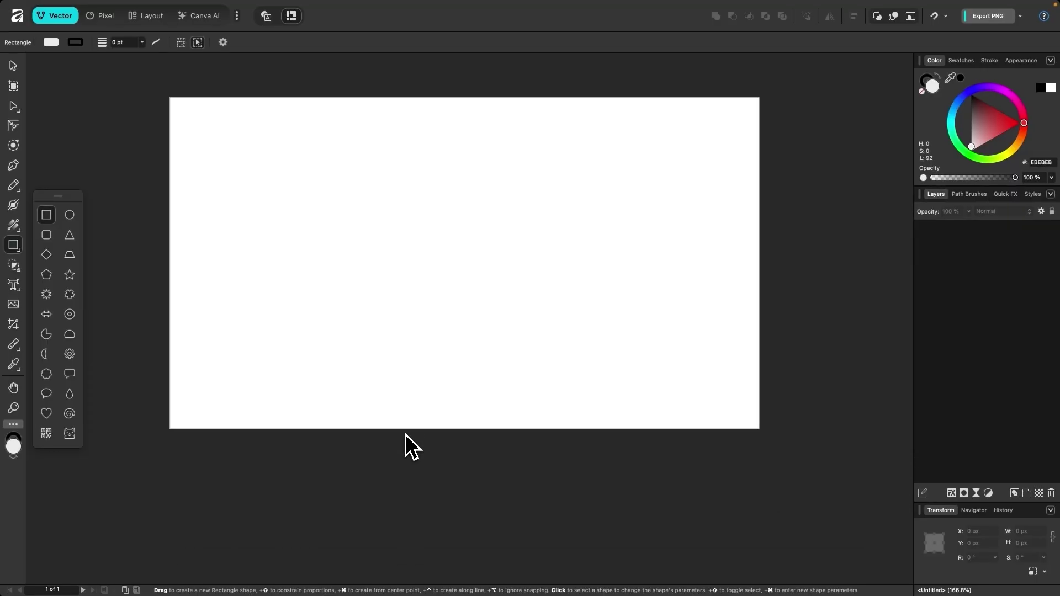
scroll(406, 434, down, 2)
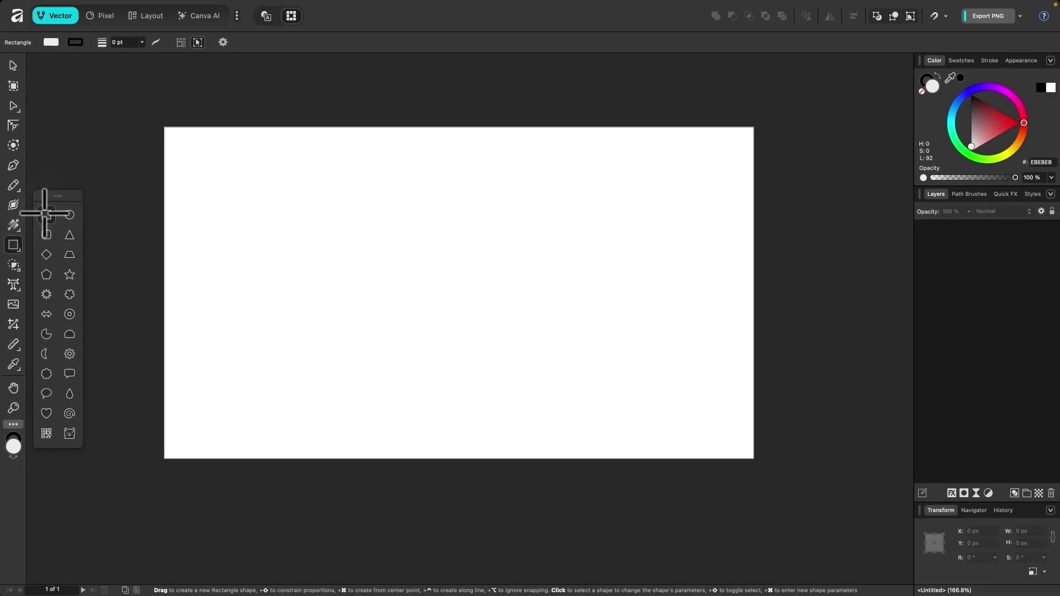
Draw three overlapping rectangles around the page centre
drag(303, 218, 496, 389)
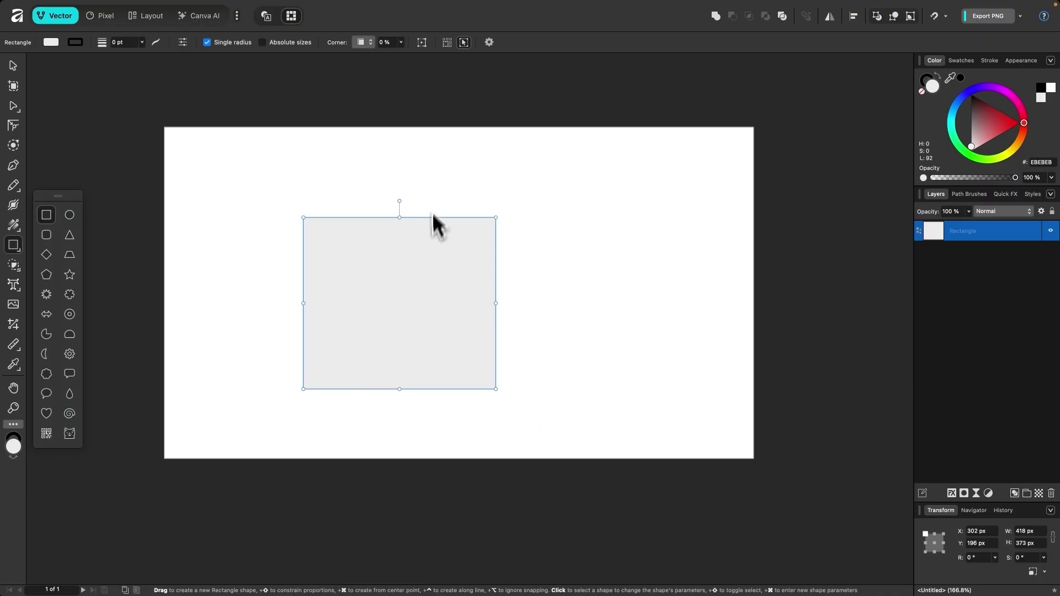
drag(437, 169, 589, 331)
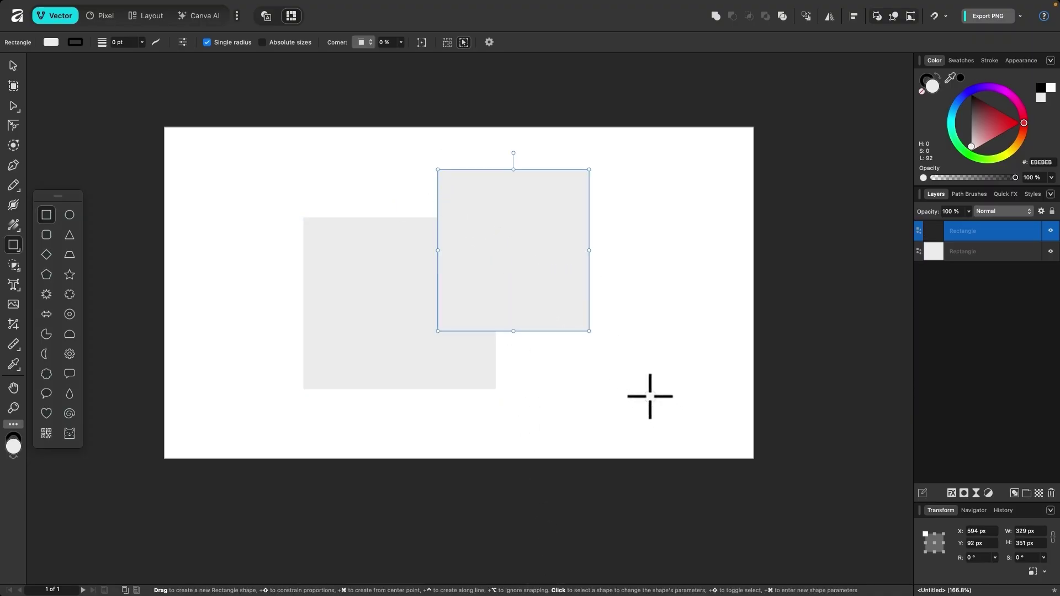
drag(649, 395, 525, 255)
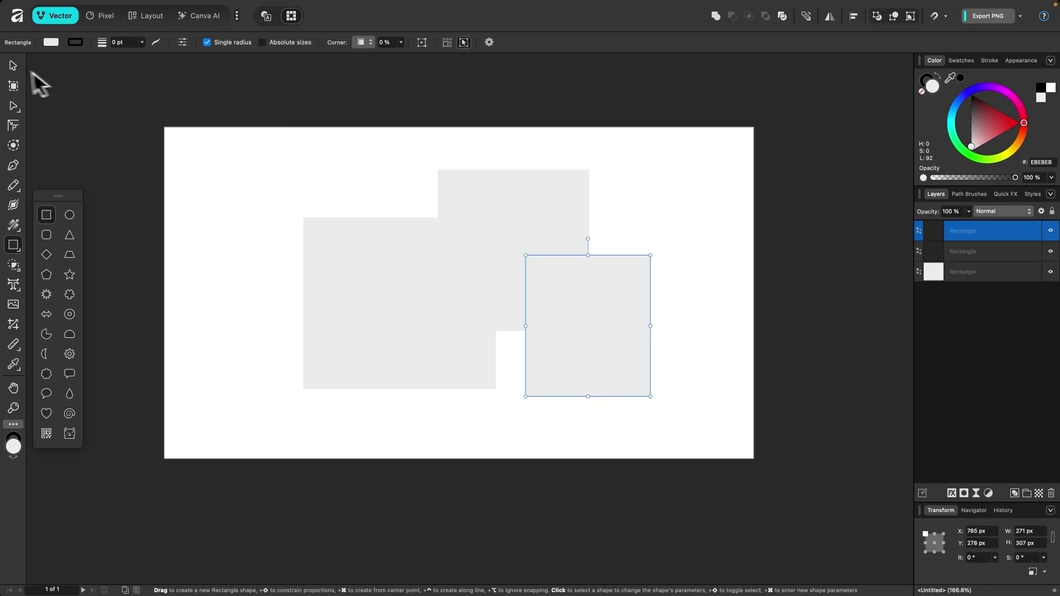
Marquee-select all three grey rectangles with the Move tool
click(13, 65)
drag(707, 434, 277, 172)
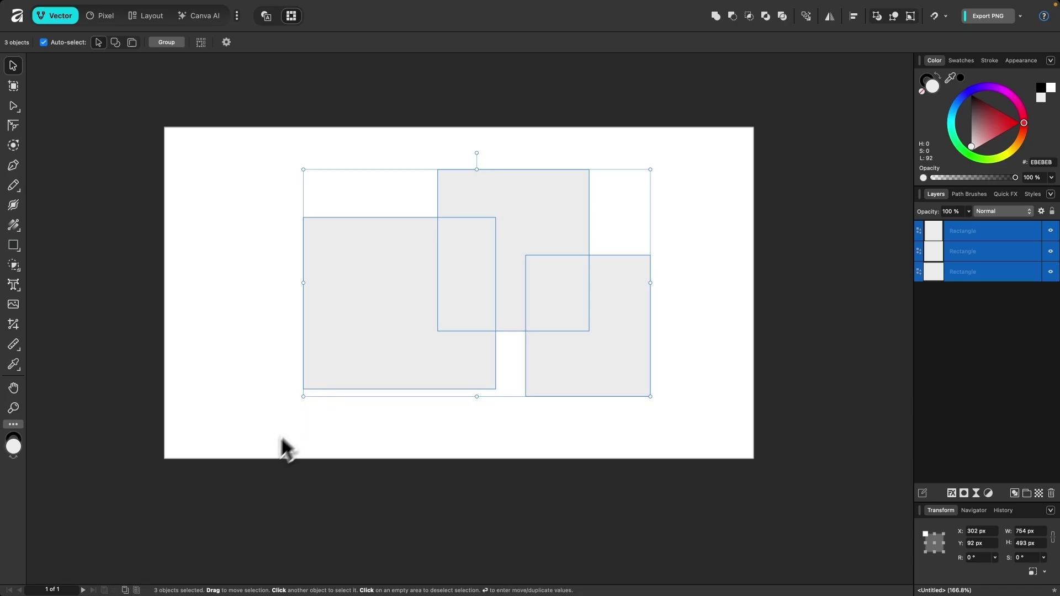
click(435, 412)
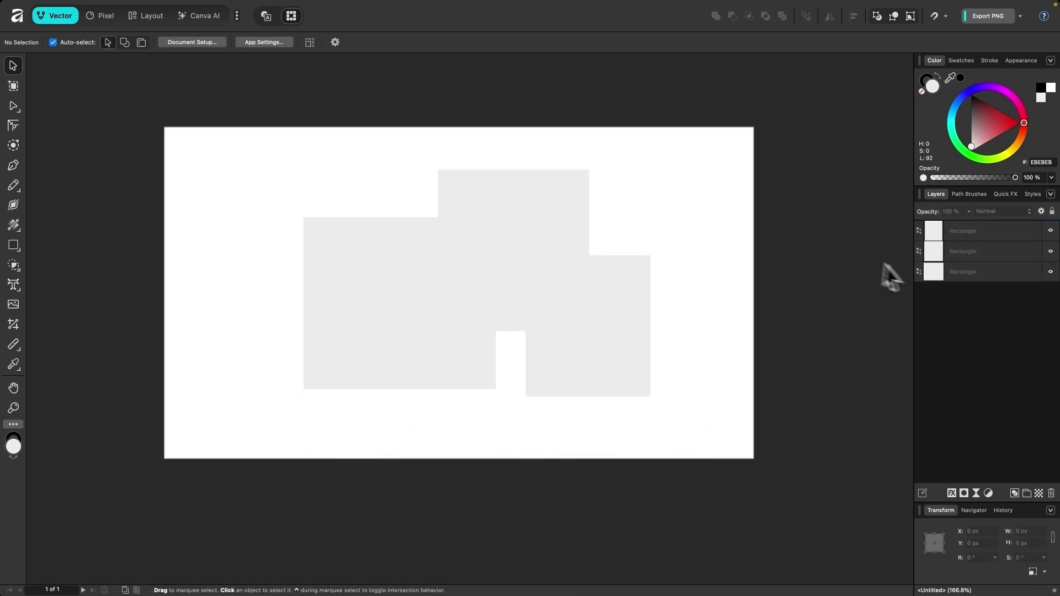
drag(691, 418, 213, 126)
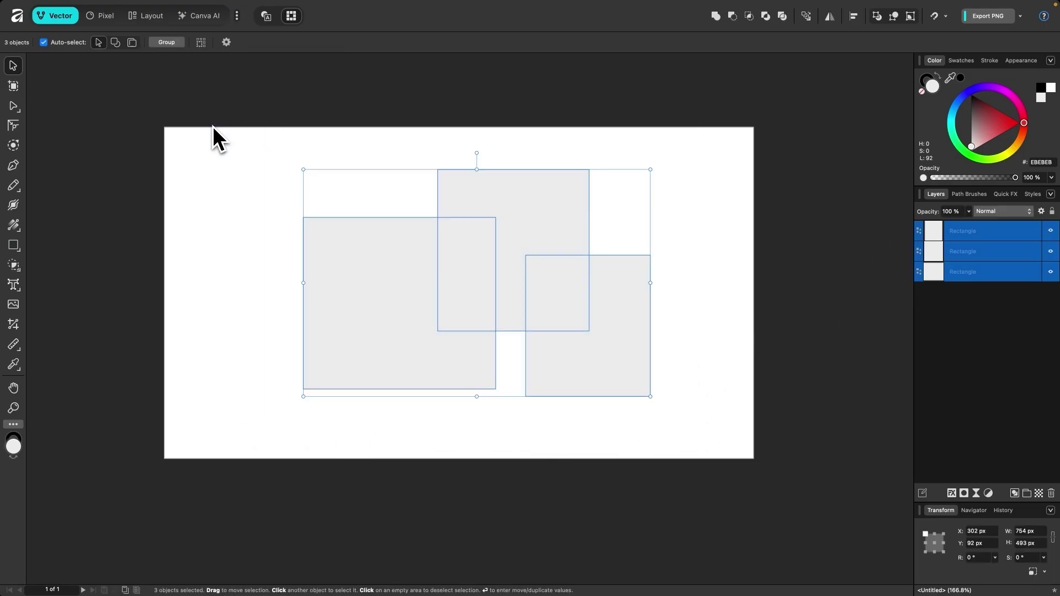
key(Delete)
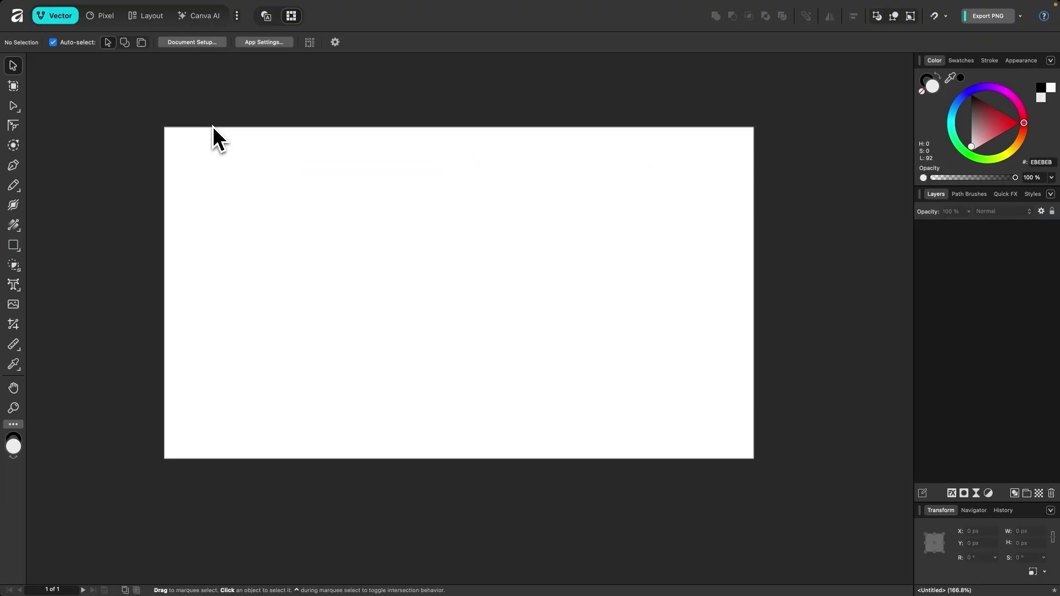
scroll(352, 270, left, 1)
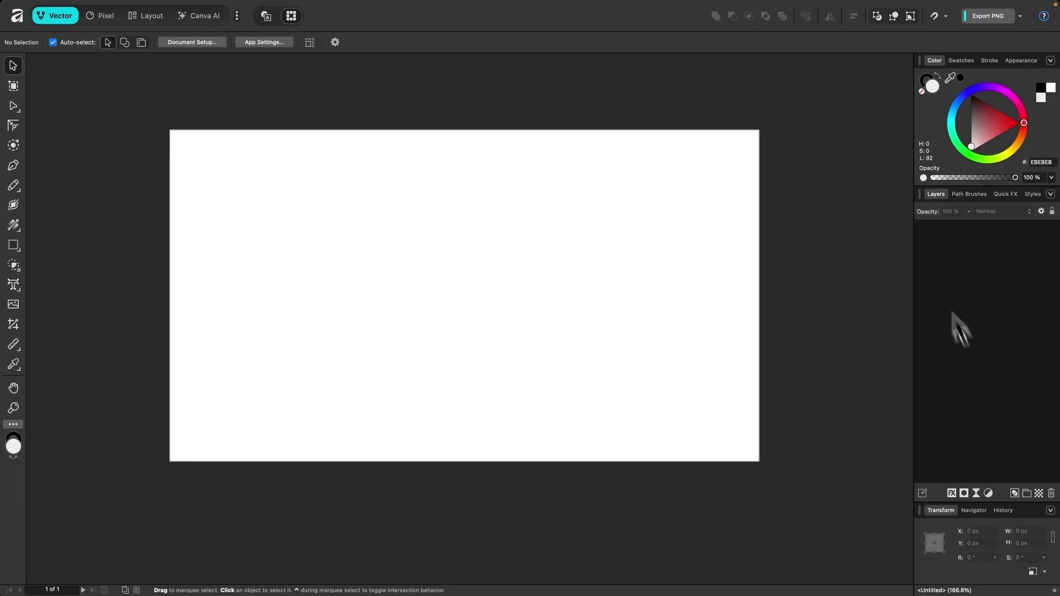
click(92, 16)
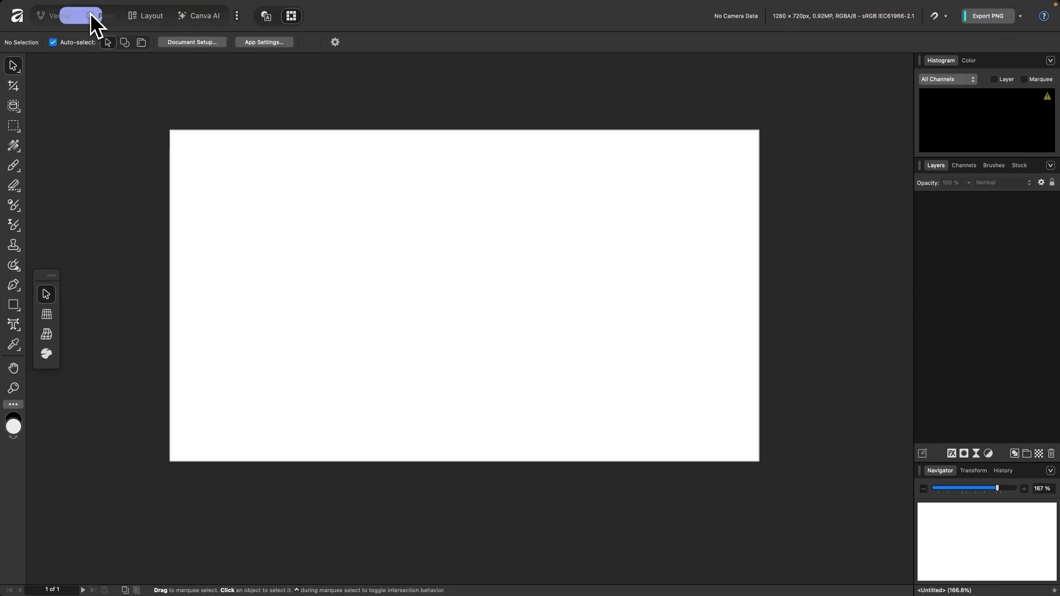
click(144, 17)
click(201, 20)
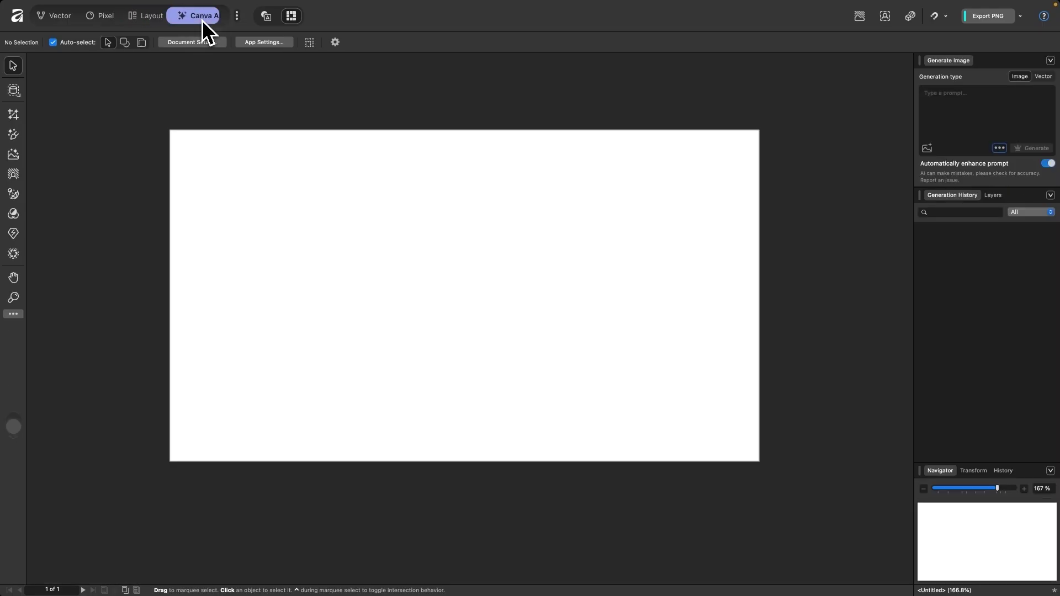
click(61, 19)
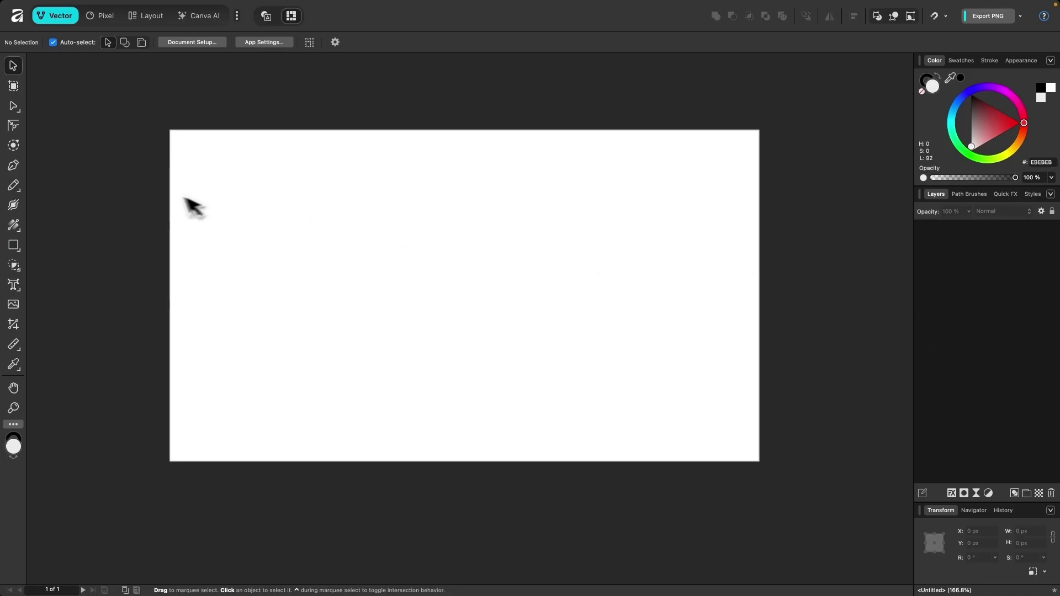
click(113, 18)
click(148, 20)
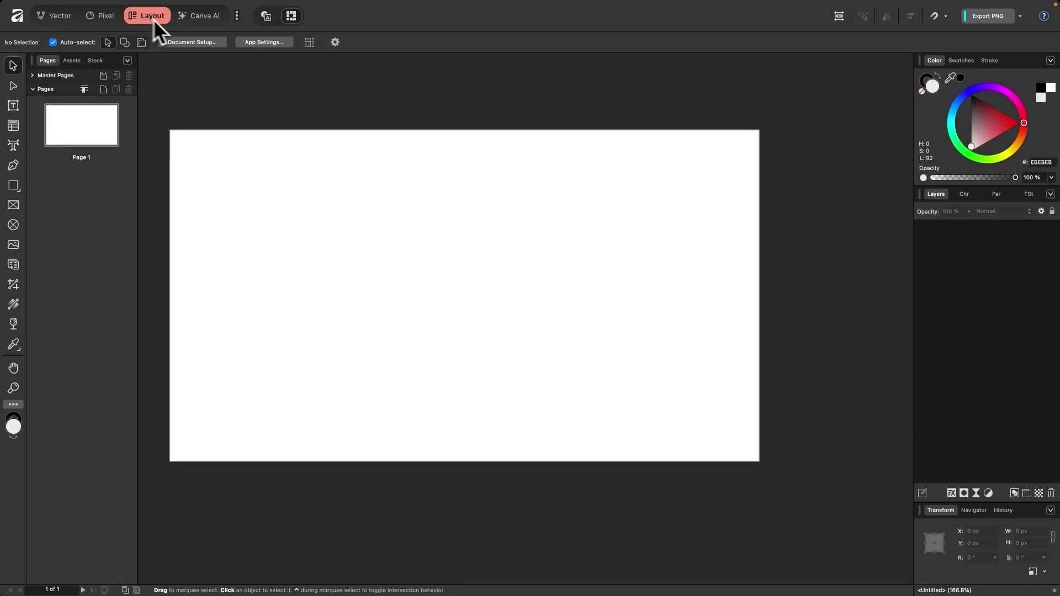
click(61, 15)
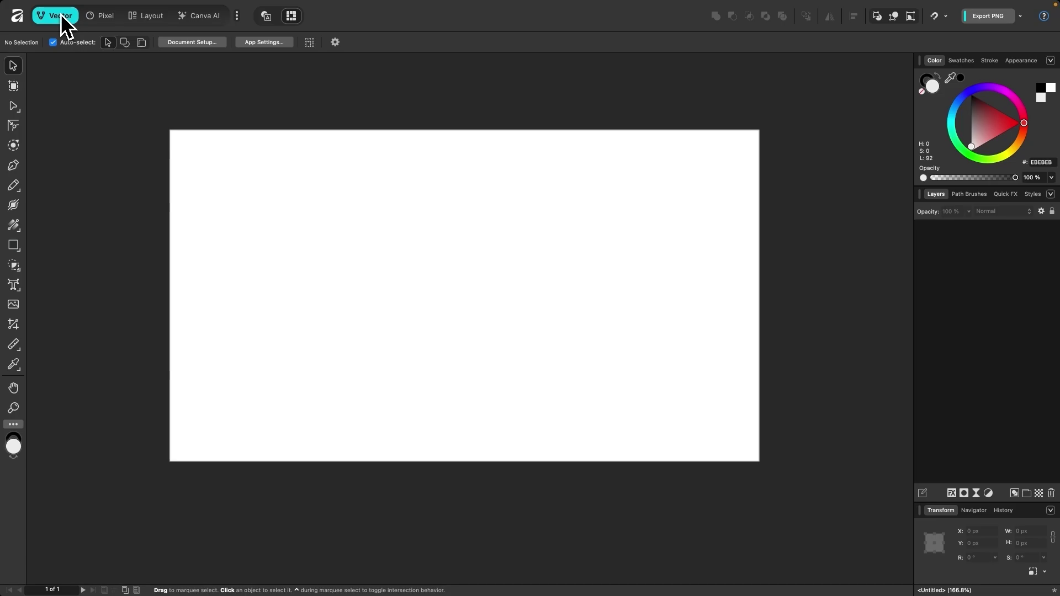
click(961, 60)
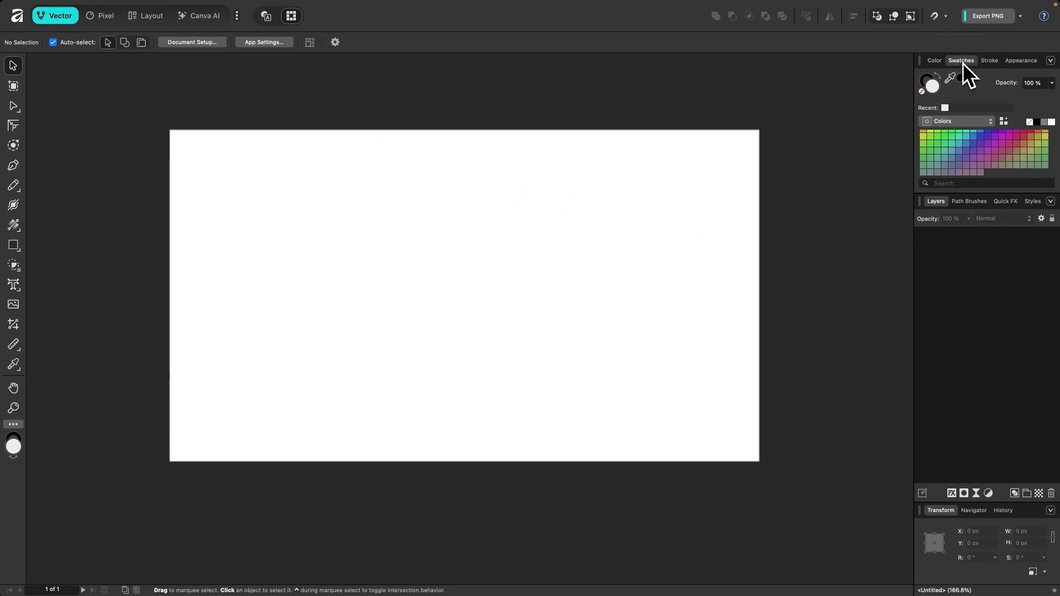
click(985, 66)
click(1020, 62)
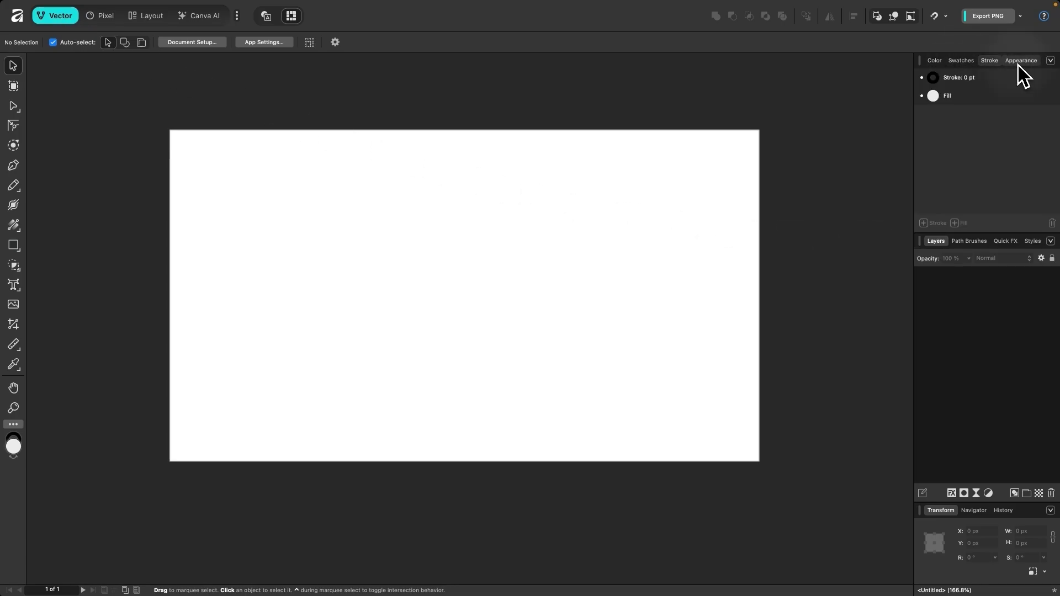
click(933, 60)
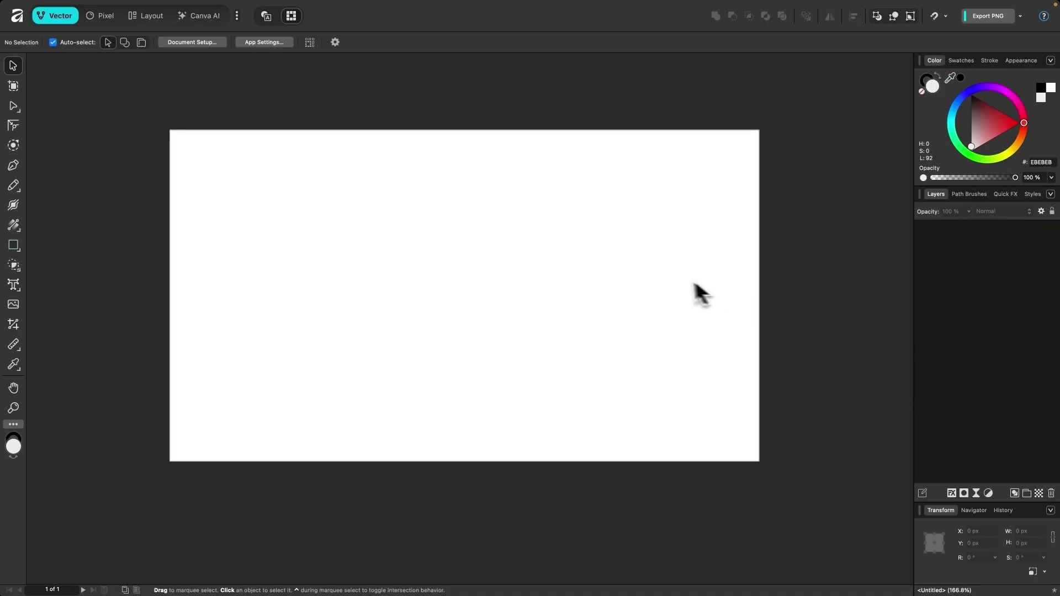
scroll(693, 291, right, 2)
scroll(667, 286, up, 2)
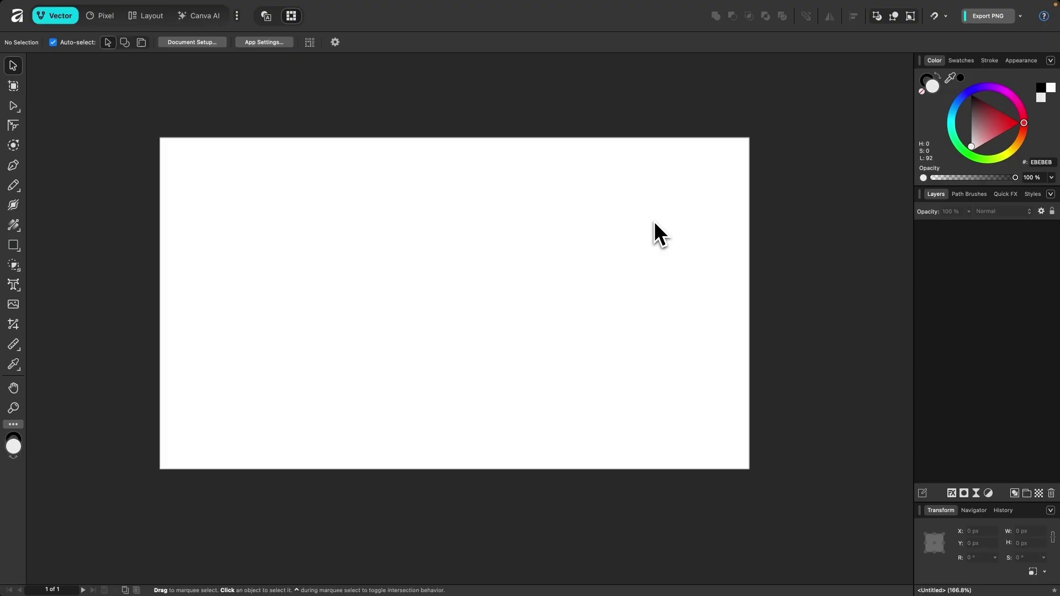
click(857, 292)
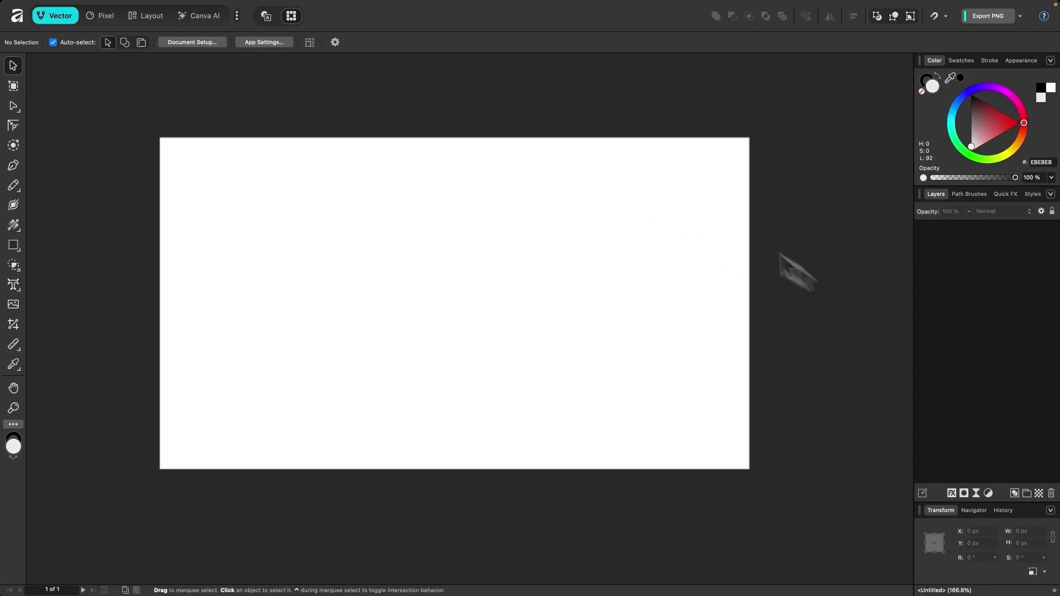
mouse_move(449, 5)
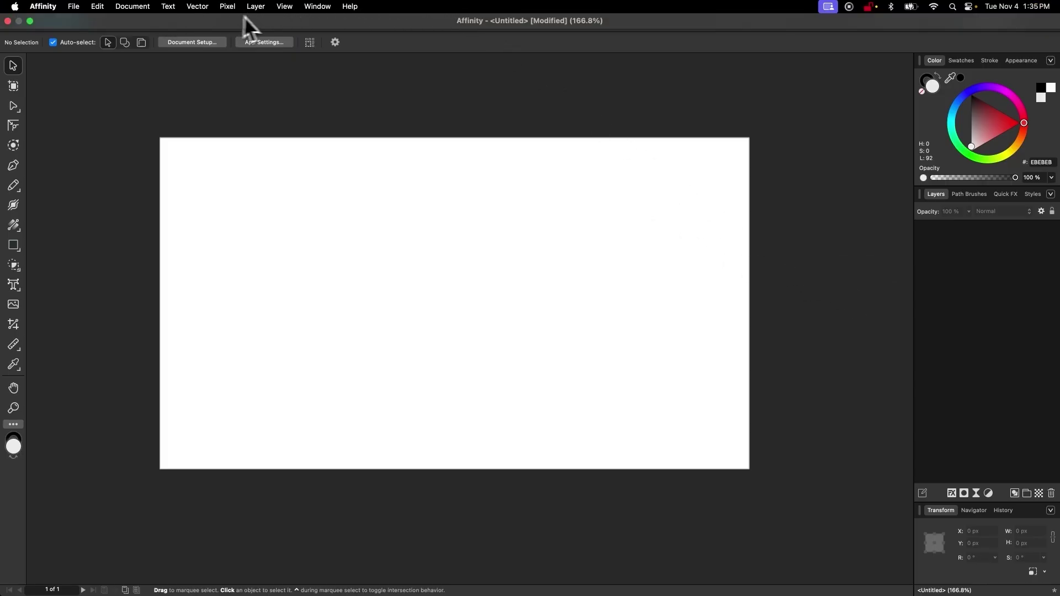
click(326, 7)
mouse_move(339, 136)
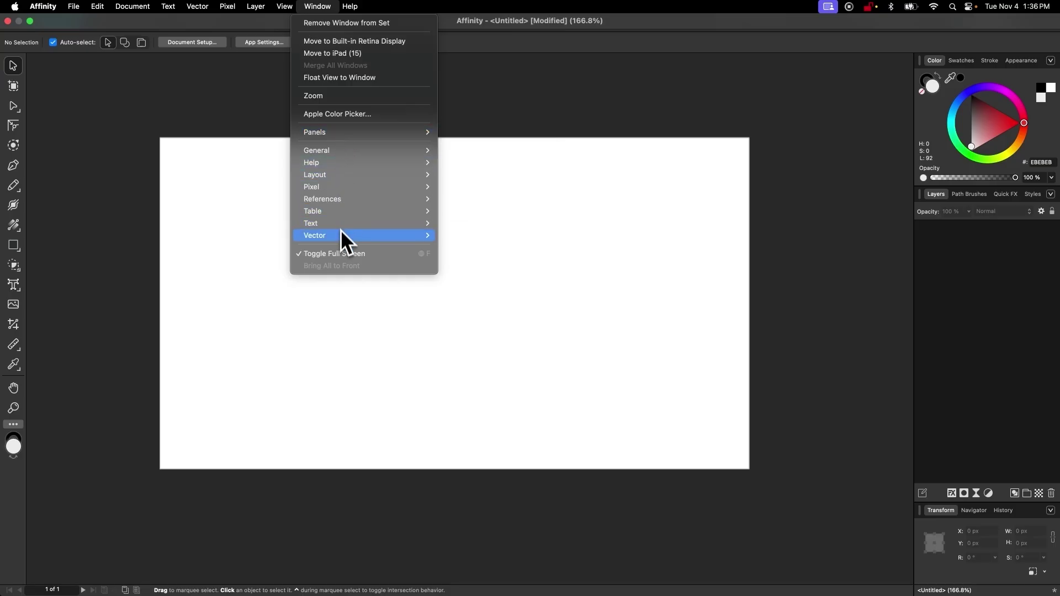
mouse_move(341, 237)
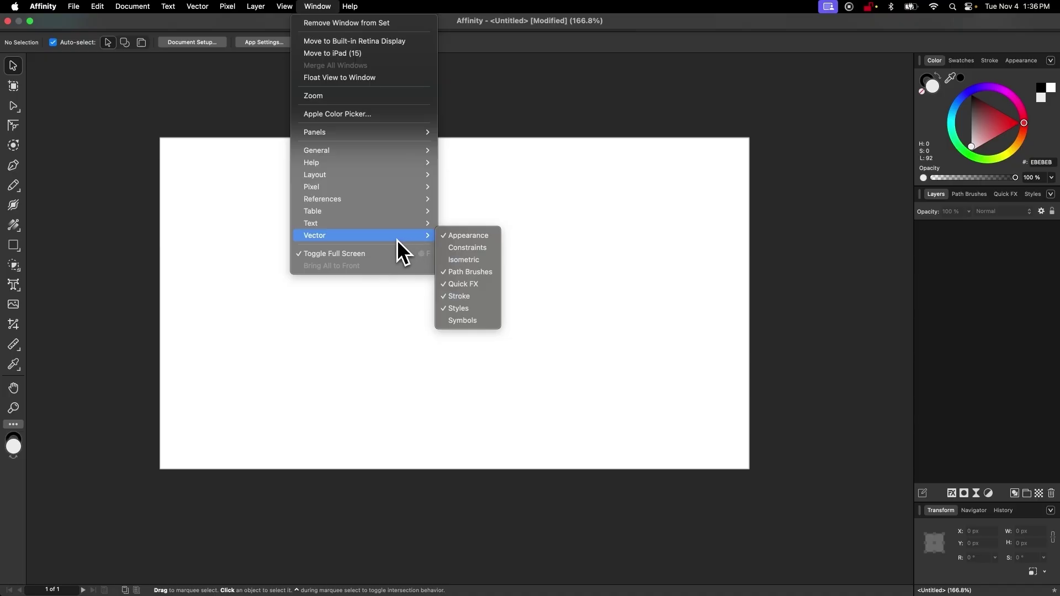
mouse_move(397, 215)
mouse_move(396, 192)
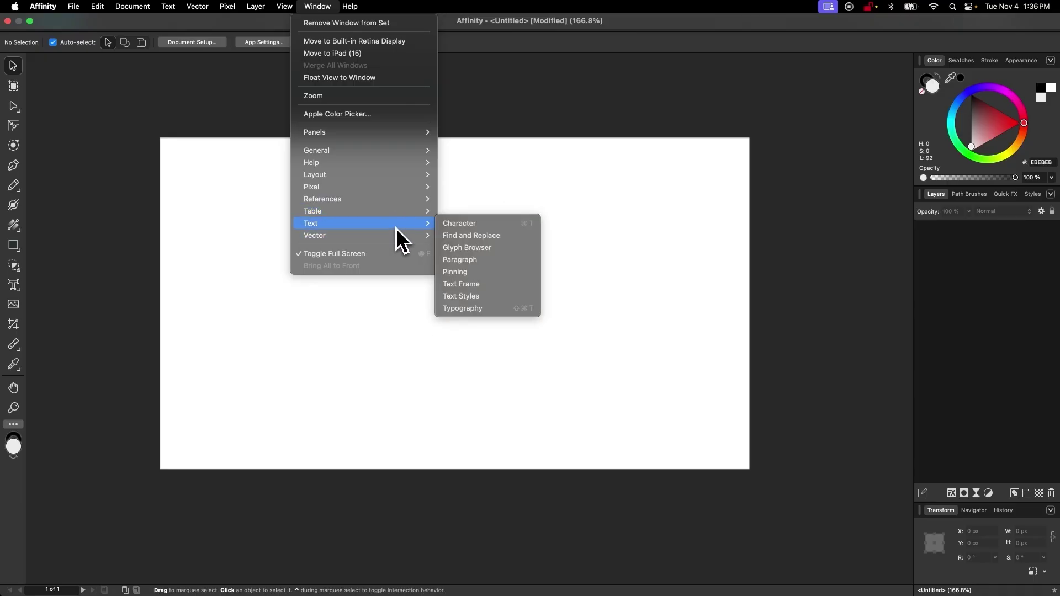
click(479, 21)
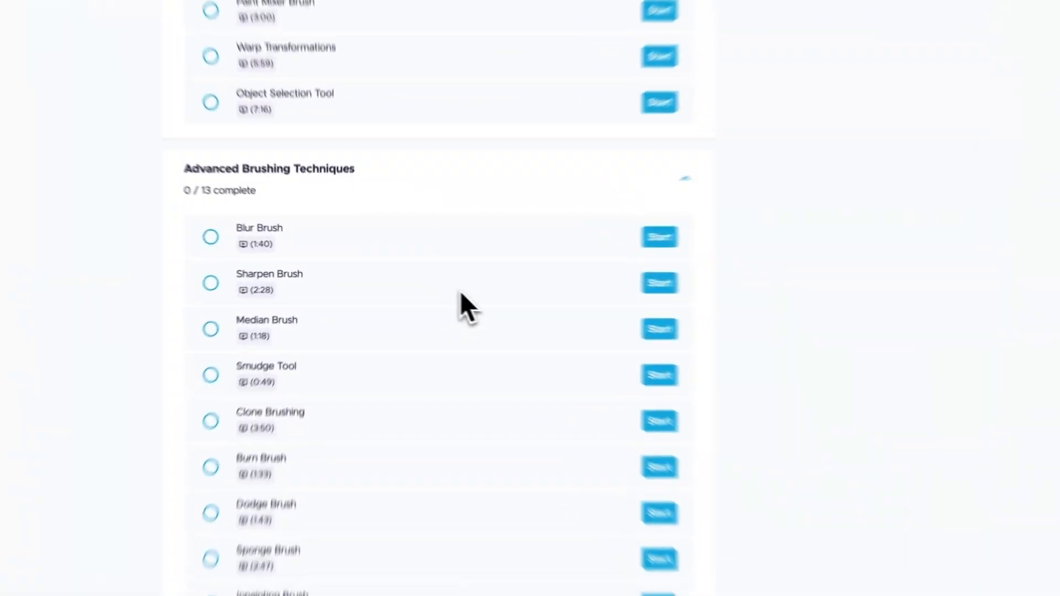
scroll(464, 308, down, 5)
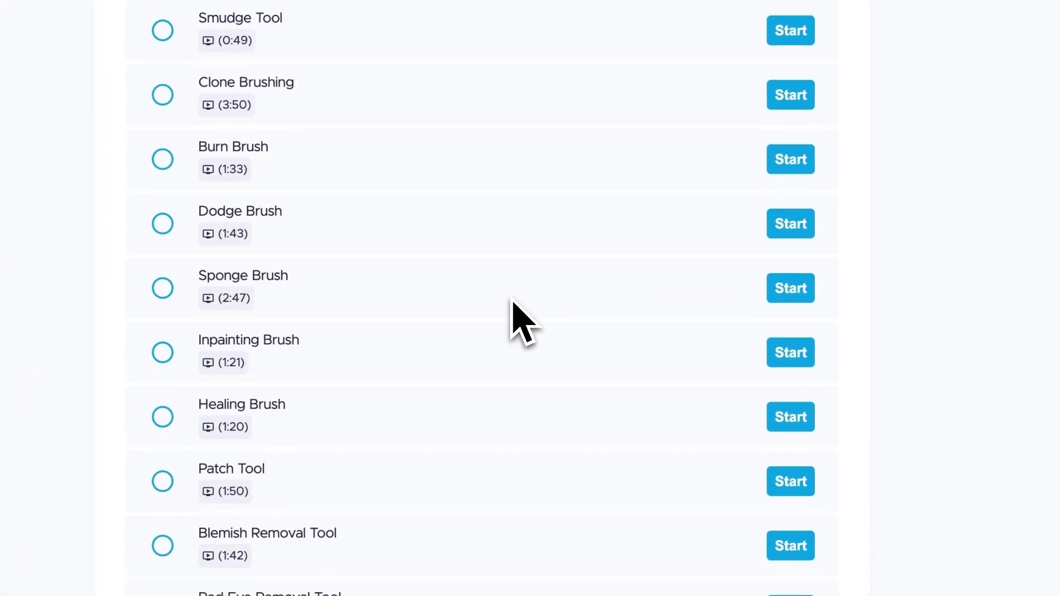
scroll(513, 300, down, 10)
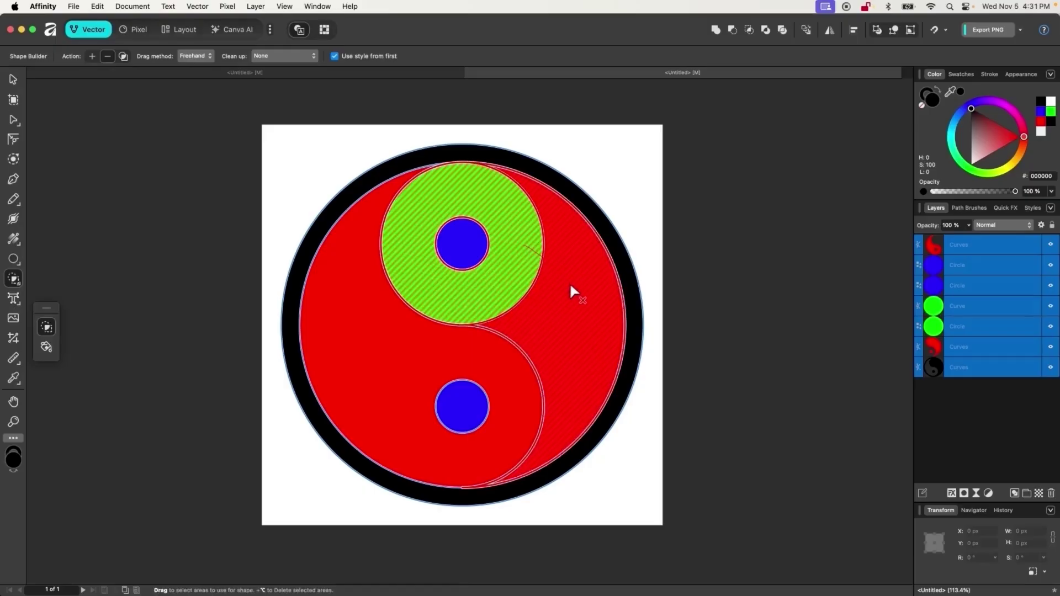
drag(569, 283, 570, 293)
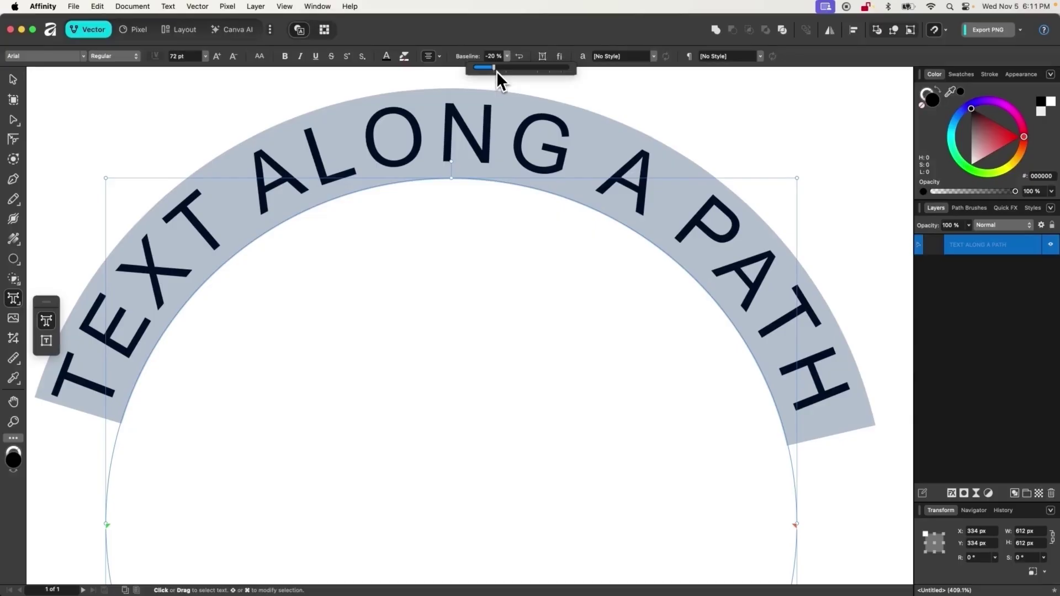
drag(495, 70, 537, 75)
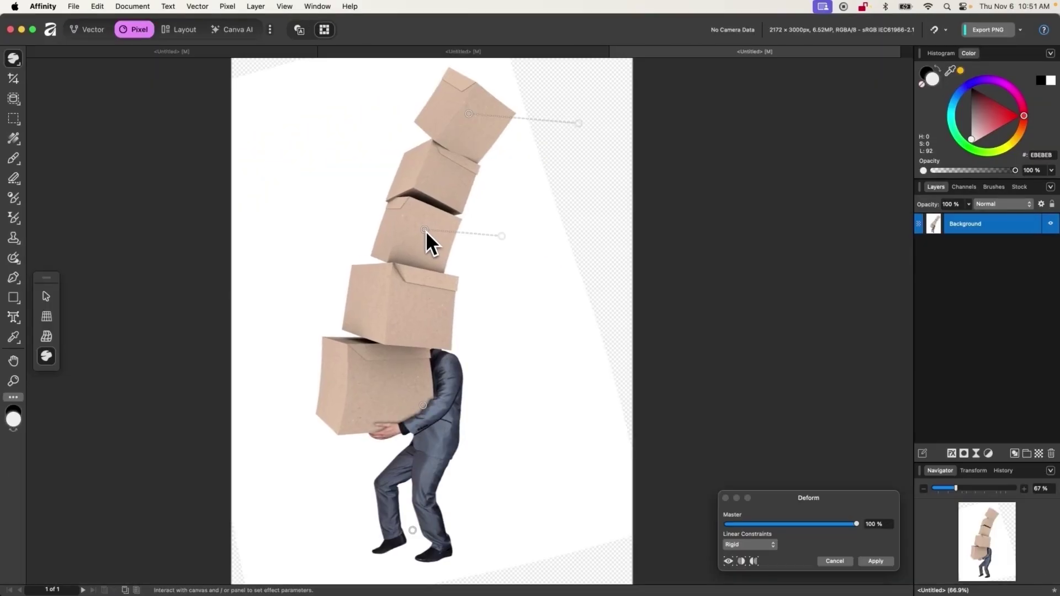
drag(468, 115, 424, 140)
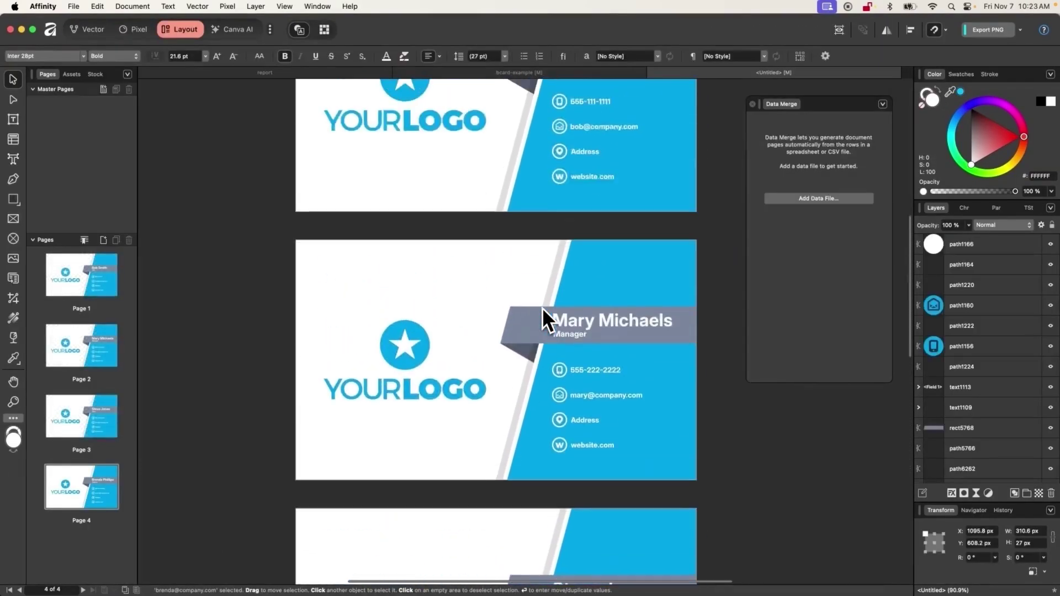
scroll(542, 307, up, 5)
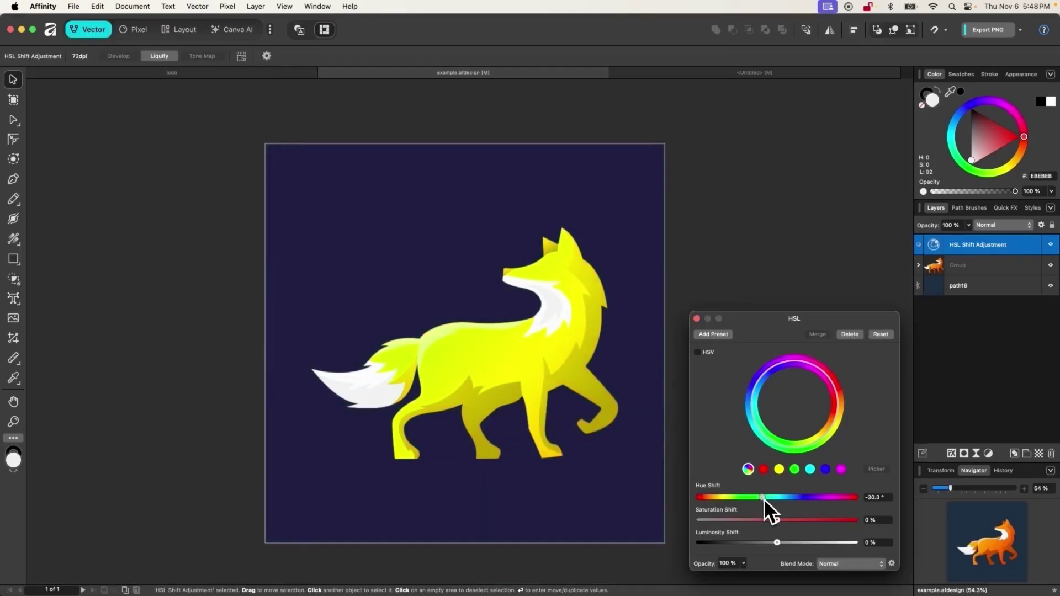
drag(763, 499, 780, 499)
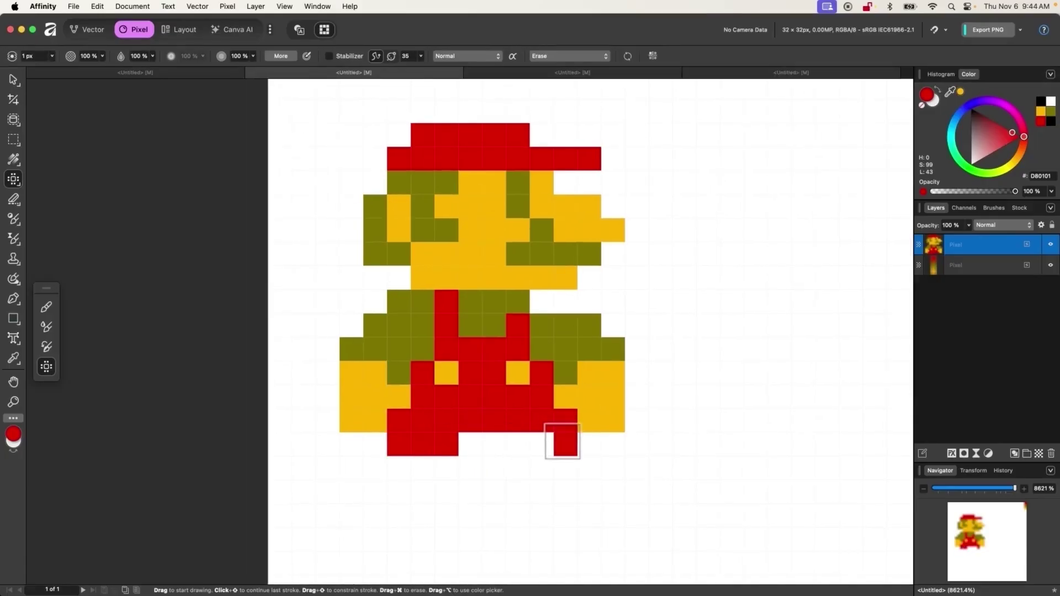
mouse_move(387, 464)
mouse_down()
mouse_move(395, 474)
mouse_move(354, 497)
mouse_up()
click(541, 467)
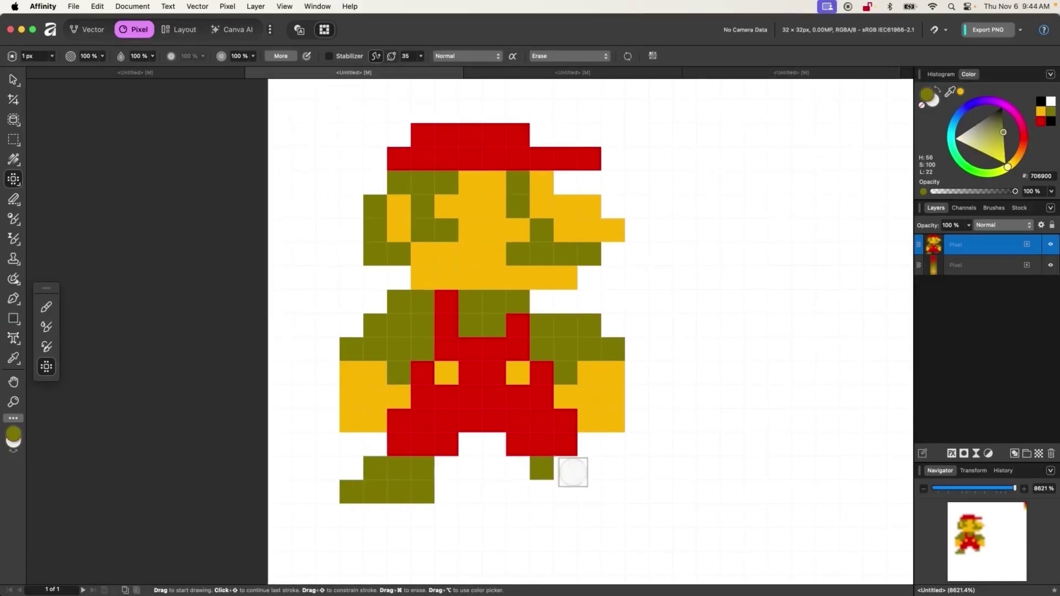
drag(557, 486, 613, 497)
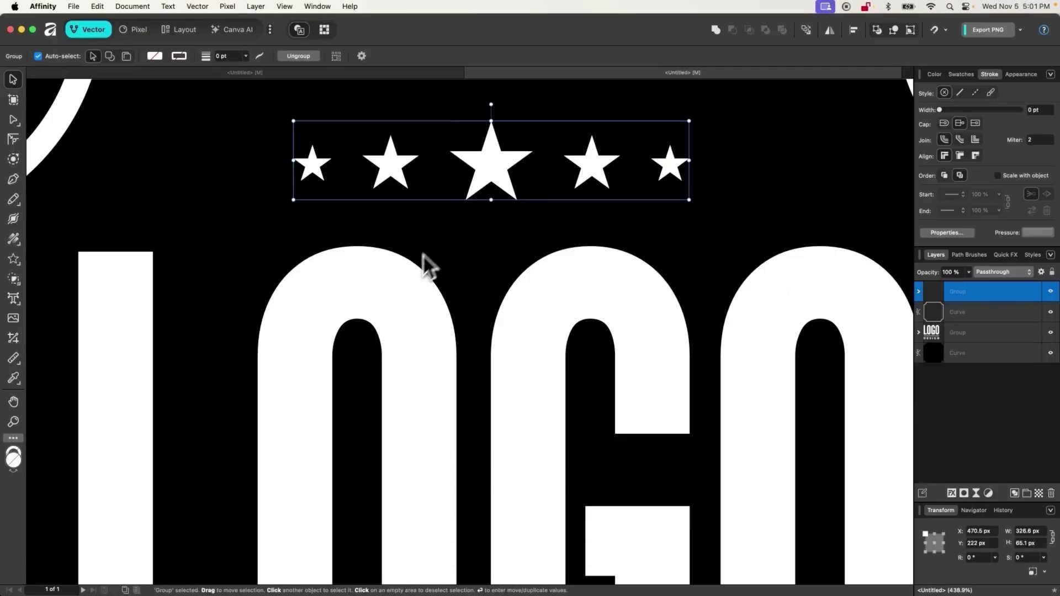
key(super+0)
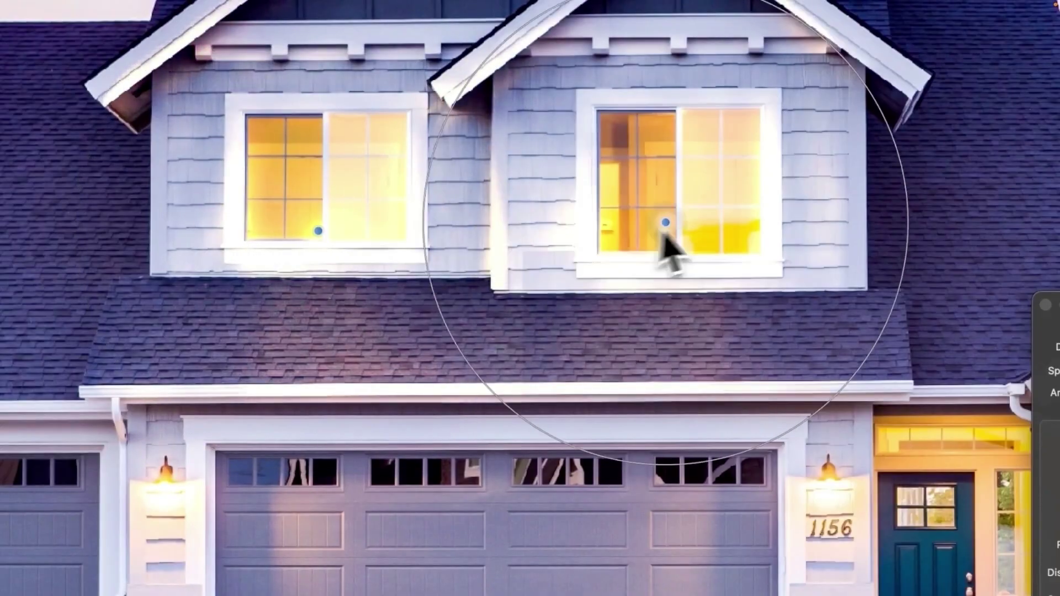
mouse_move(666, 226)
mouse_down()
mouse_move(691, 231)
mouse_move(682, 235)
mouse_up()
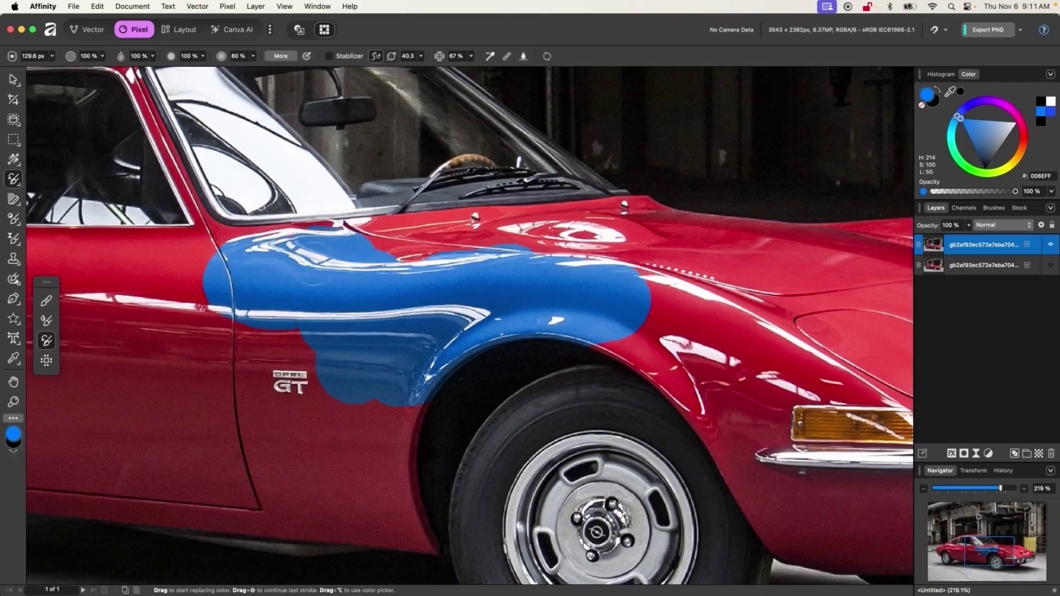
mouse_move(359, 237)
mouse_down()
mouse_move(645, 232)
mouse_move(751, 255)
mouse_move(700, 231)
mouse_move(806, 262)
mouse_up()
mouse_move(607, 361)
mouse_down()
mouse_move(267, 289)
mouse_move(267, 272)
mouse_up()
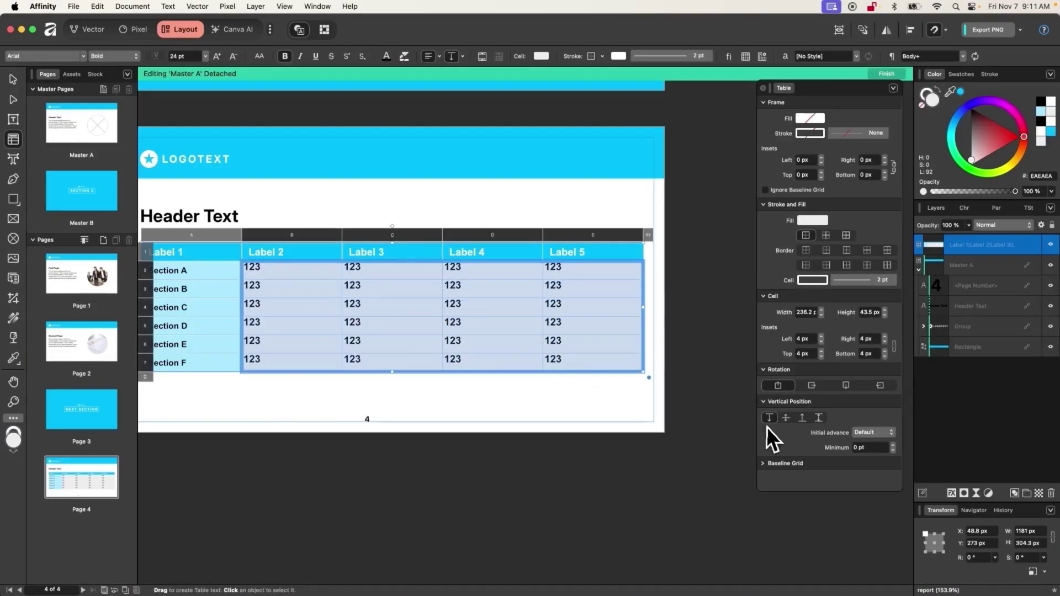
click(784, 420)
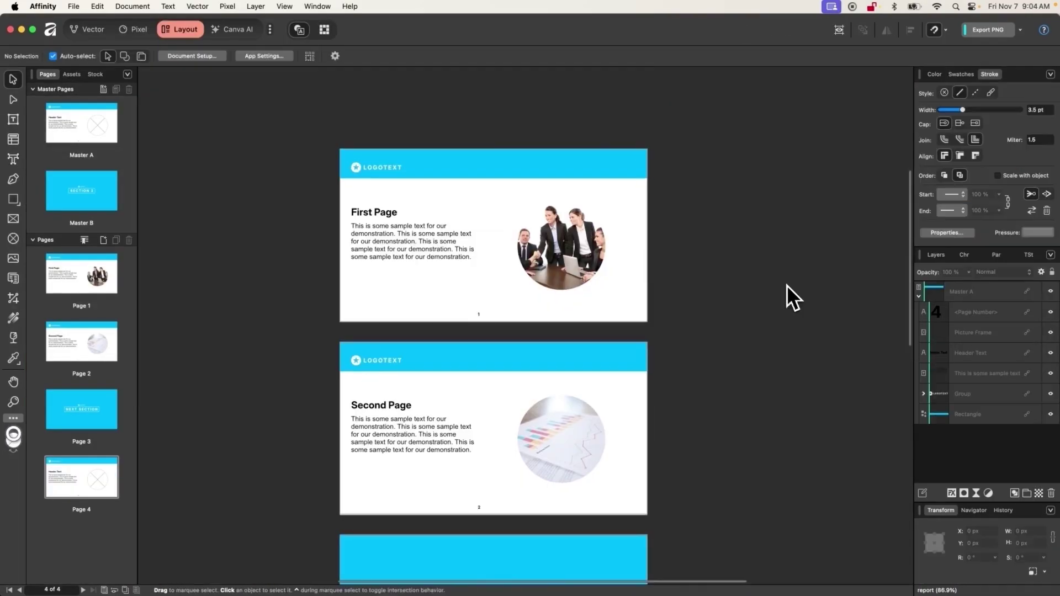
scroll(787, 284, down, 10)
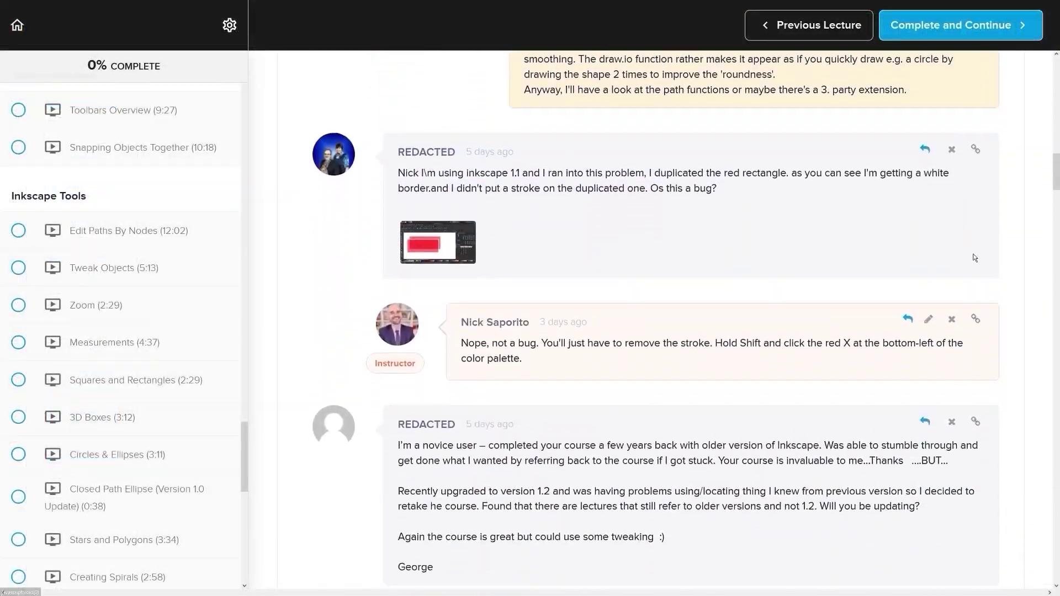
scroll(989, 250, down, 6)
scroll(988, 253, down, 8)
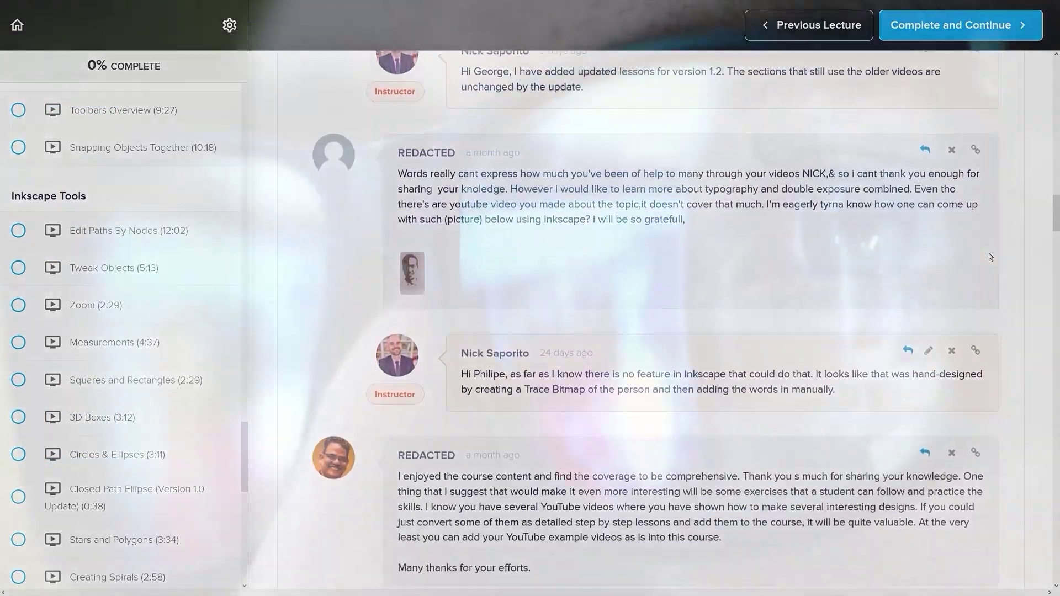